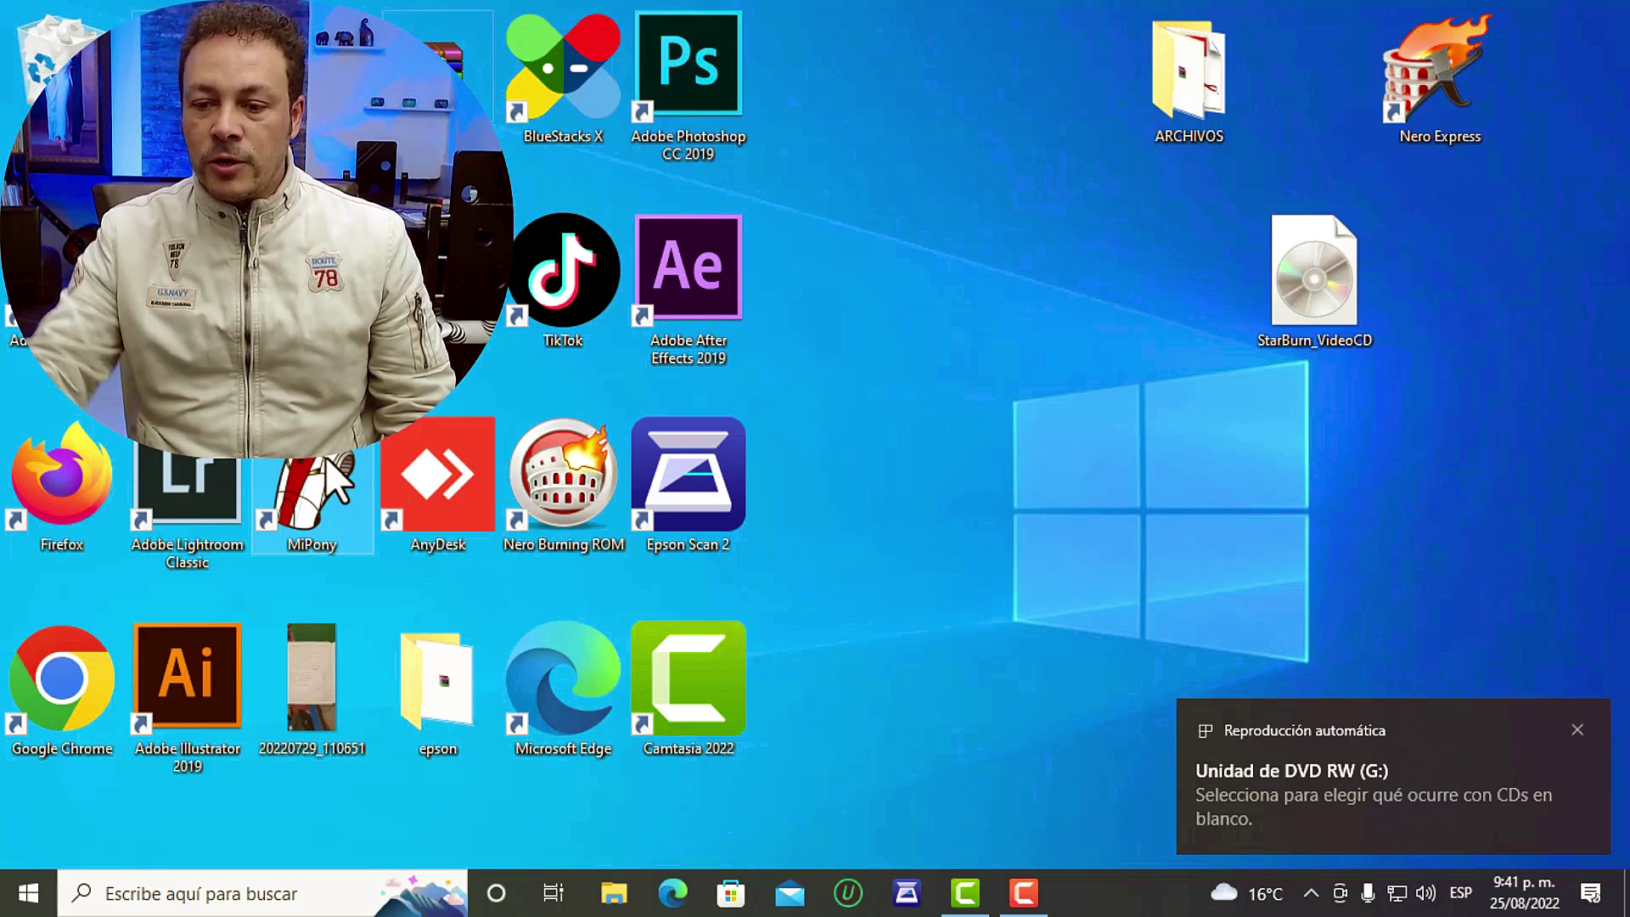
- View the AutoPlay choices for the blank disc in DVD RW drive (G:) and dismiss them
left_click(1365, 781)
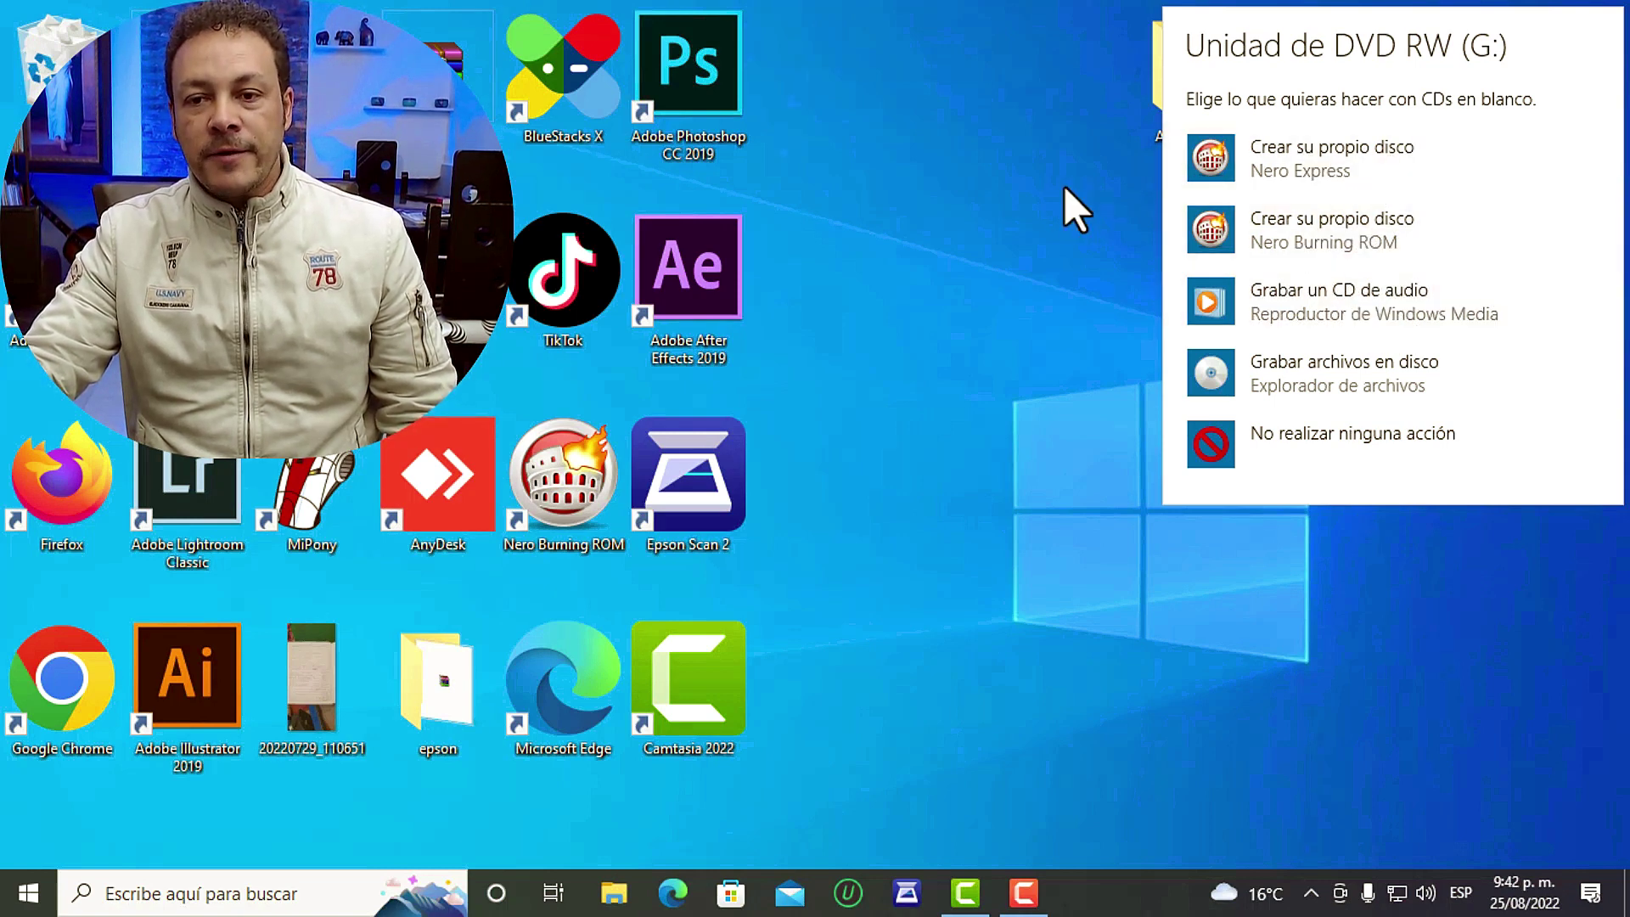
left_click(964, 202)
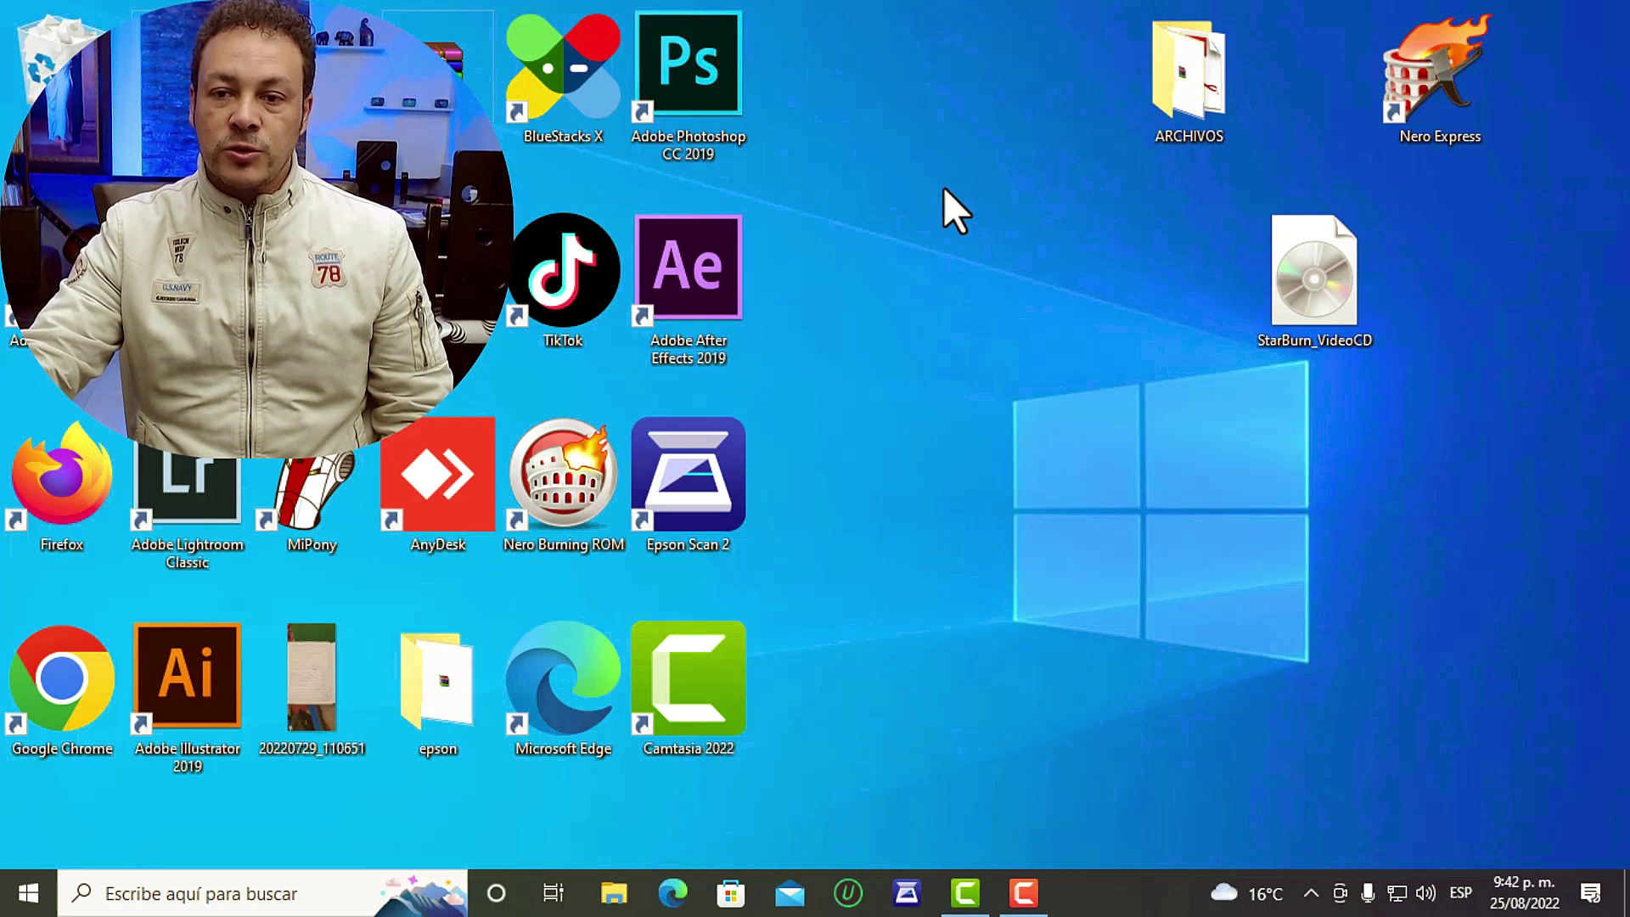
- Open the ARCHIVOS folder from the desktop, reposition its window and resize it
double_click(1195, 109)
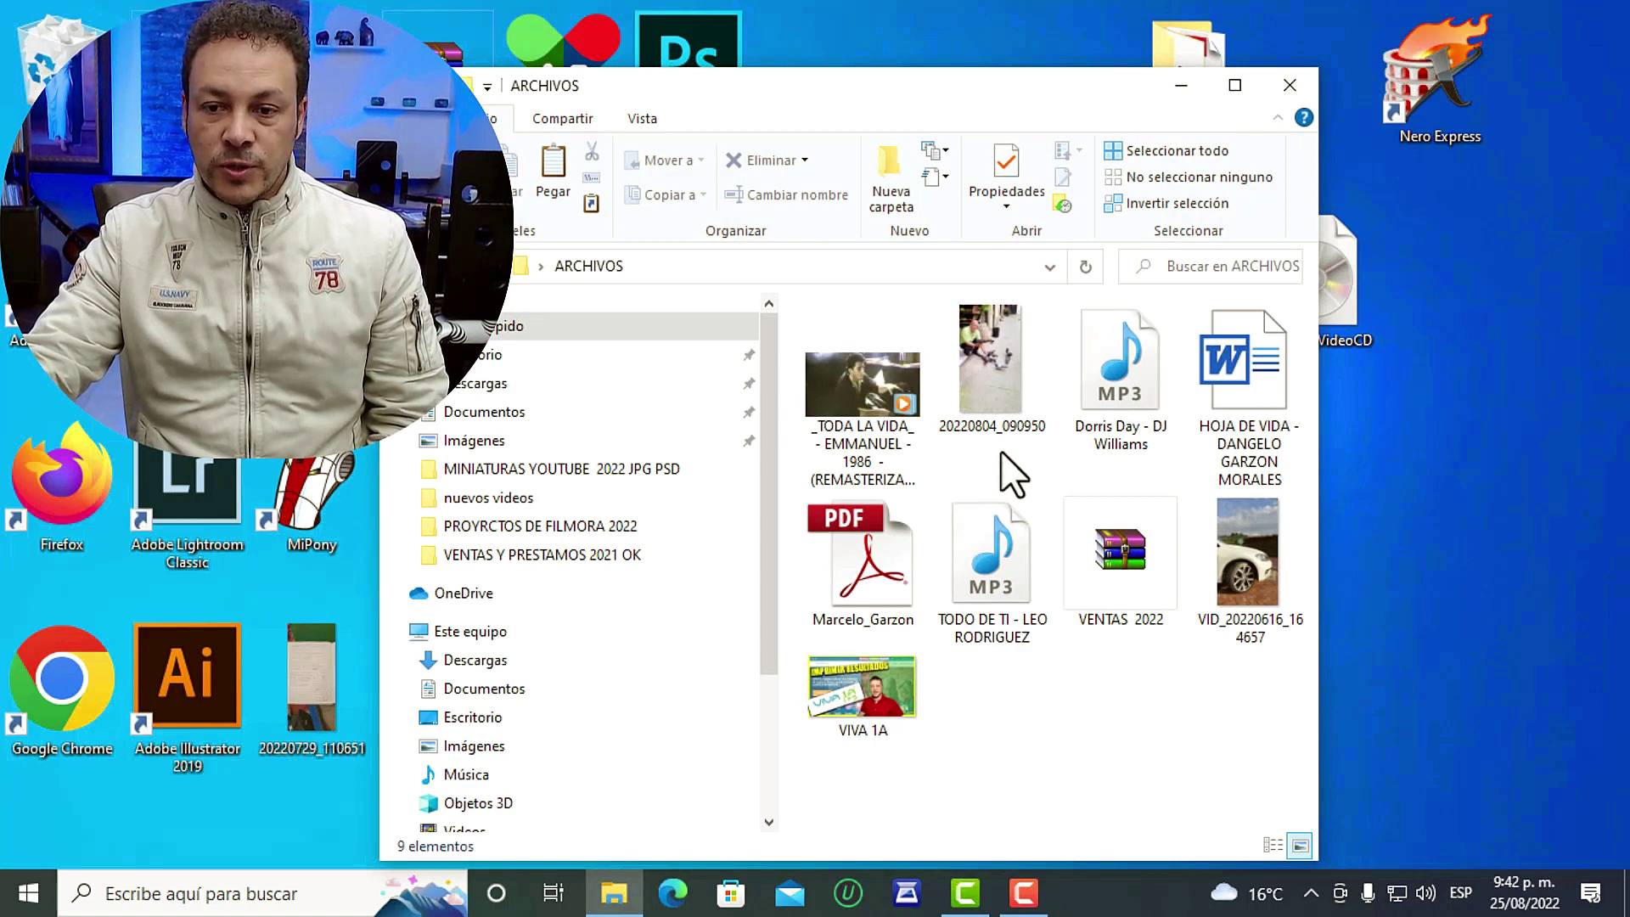
left_click_drag(1080, 103, 1246, 59)
left_click_drag(1504, 801, 1626, 865)
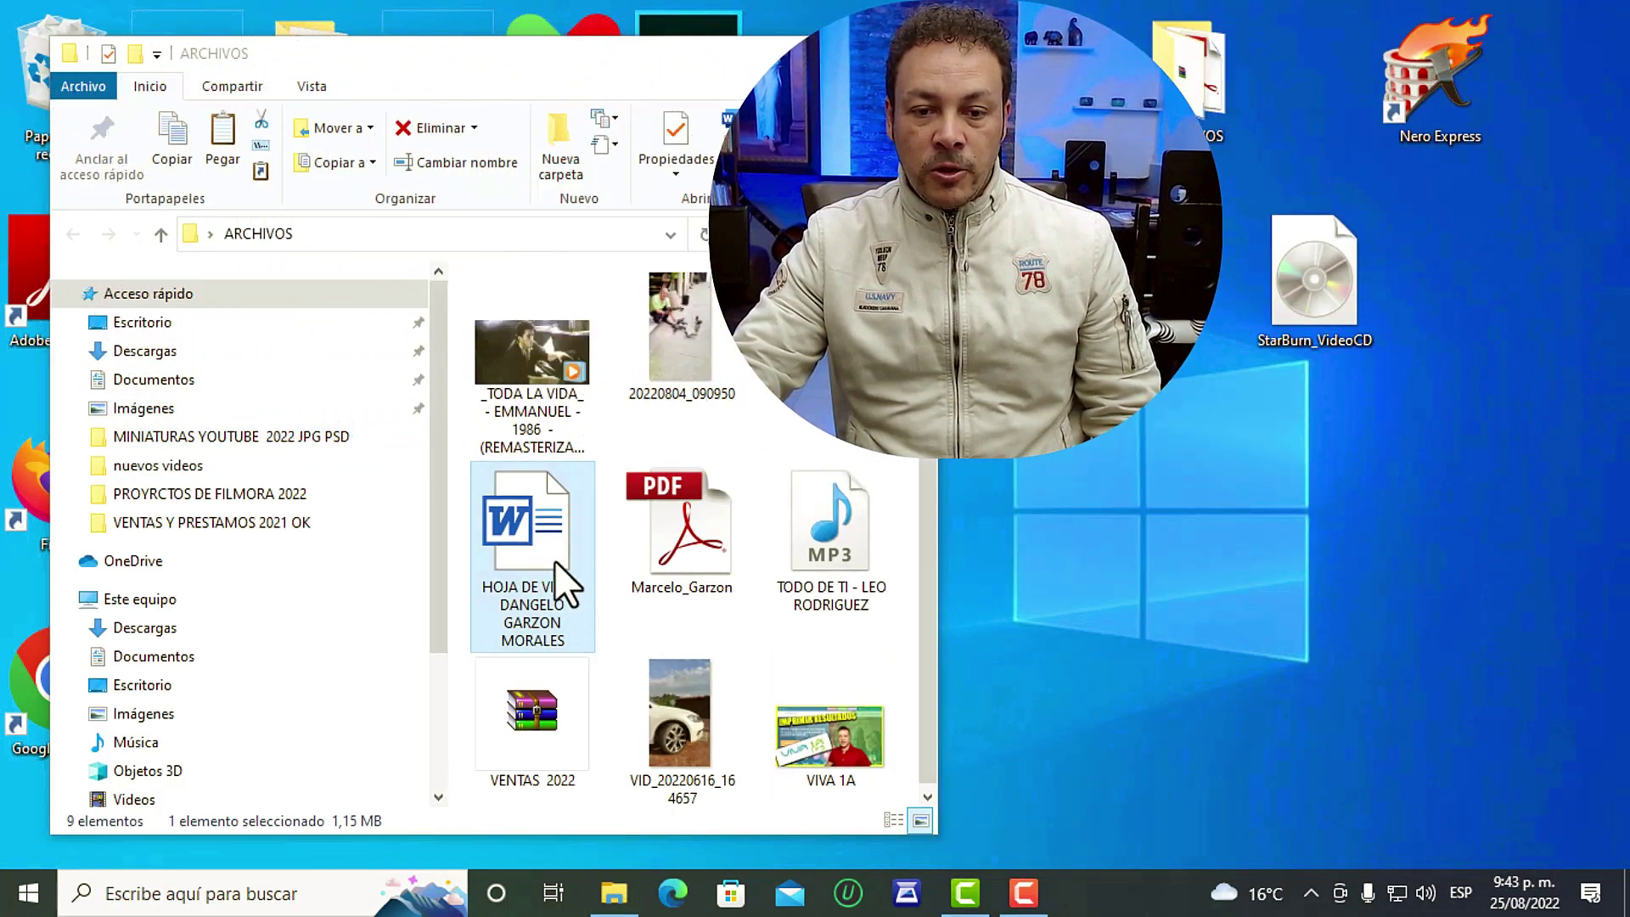
- Send the HOJA DE VIDA Word document to DVD RW drive (G:), preparing the disc like a USB flash drive titled "hoja de vida"
right_click(553, 520)
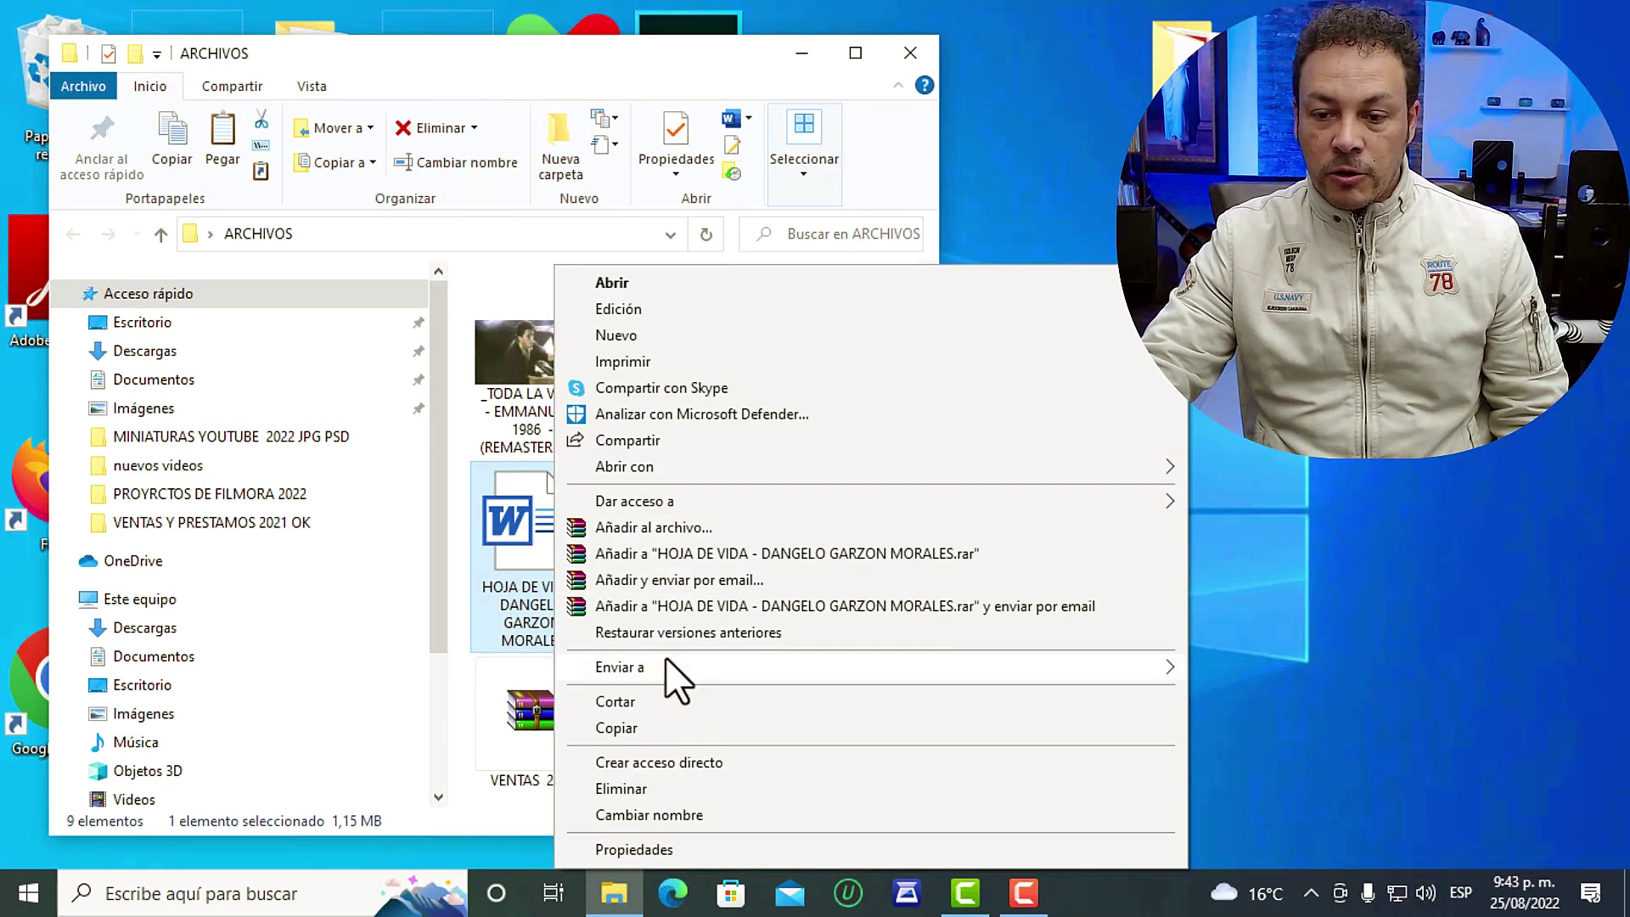
mouse_move(666, 660)
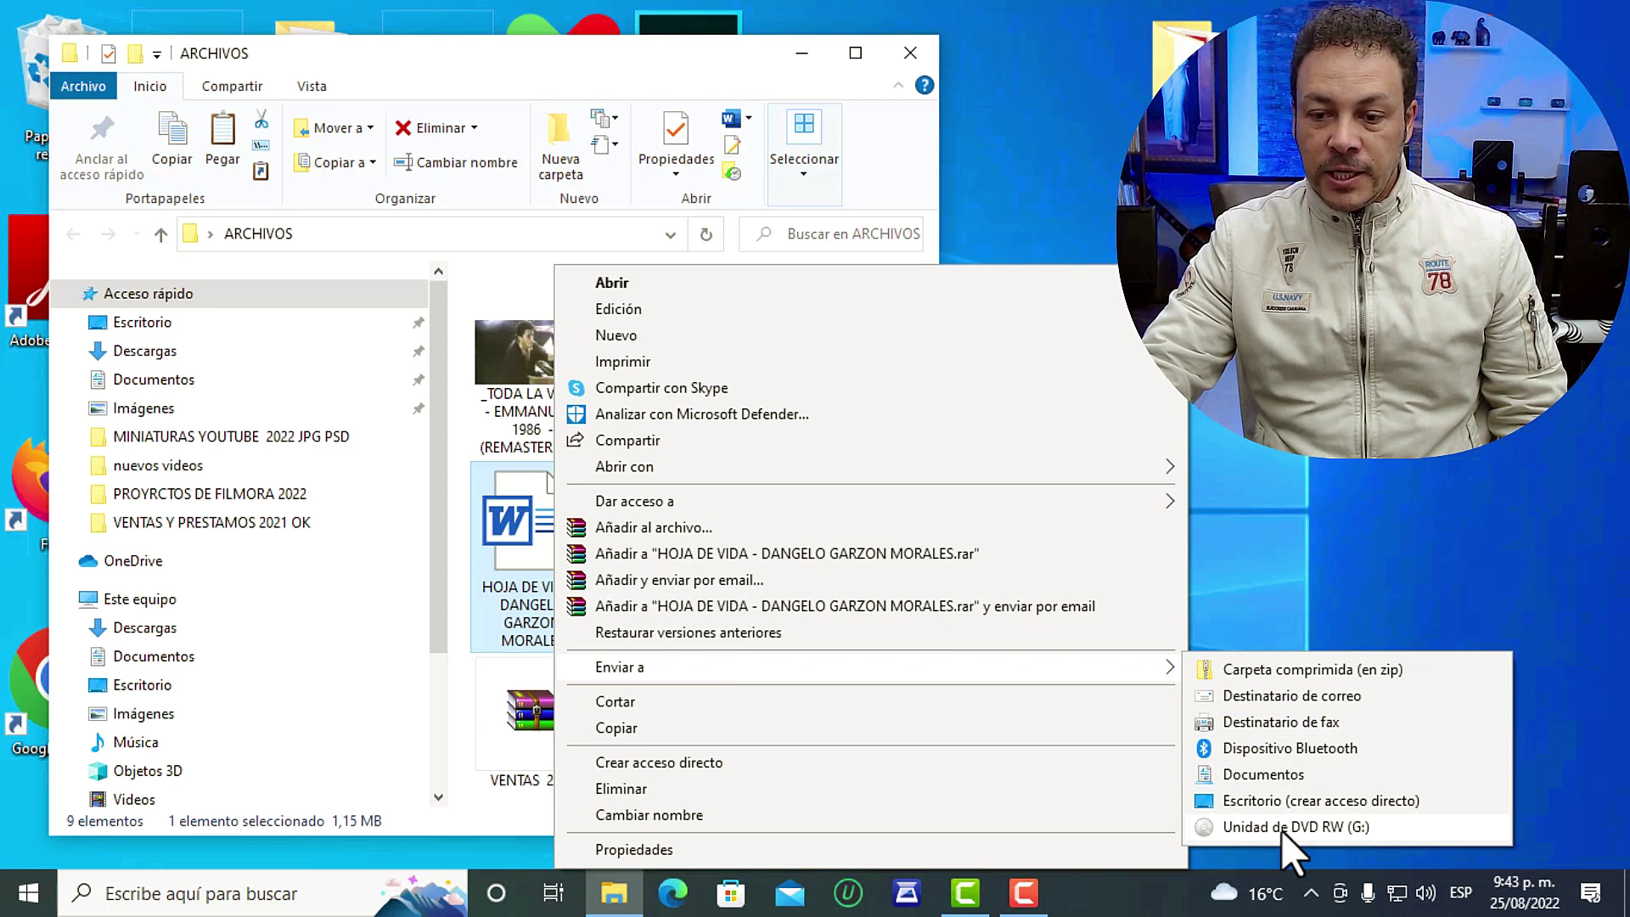
left_click(1332, 830)
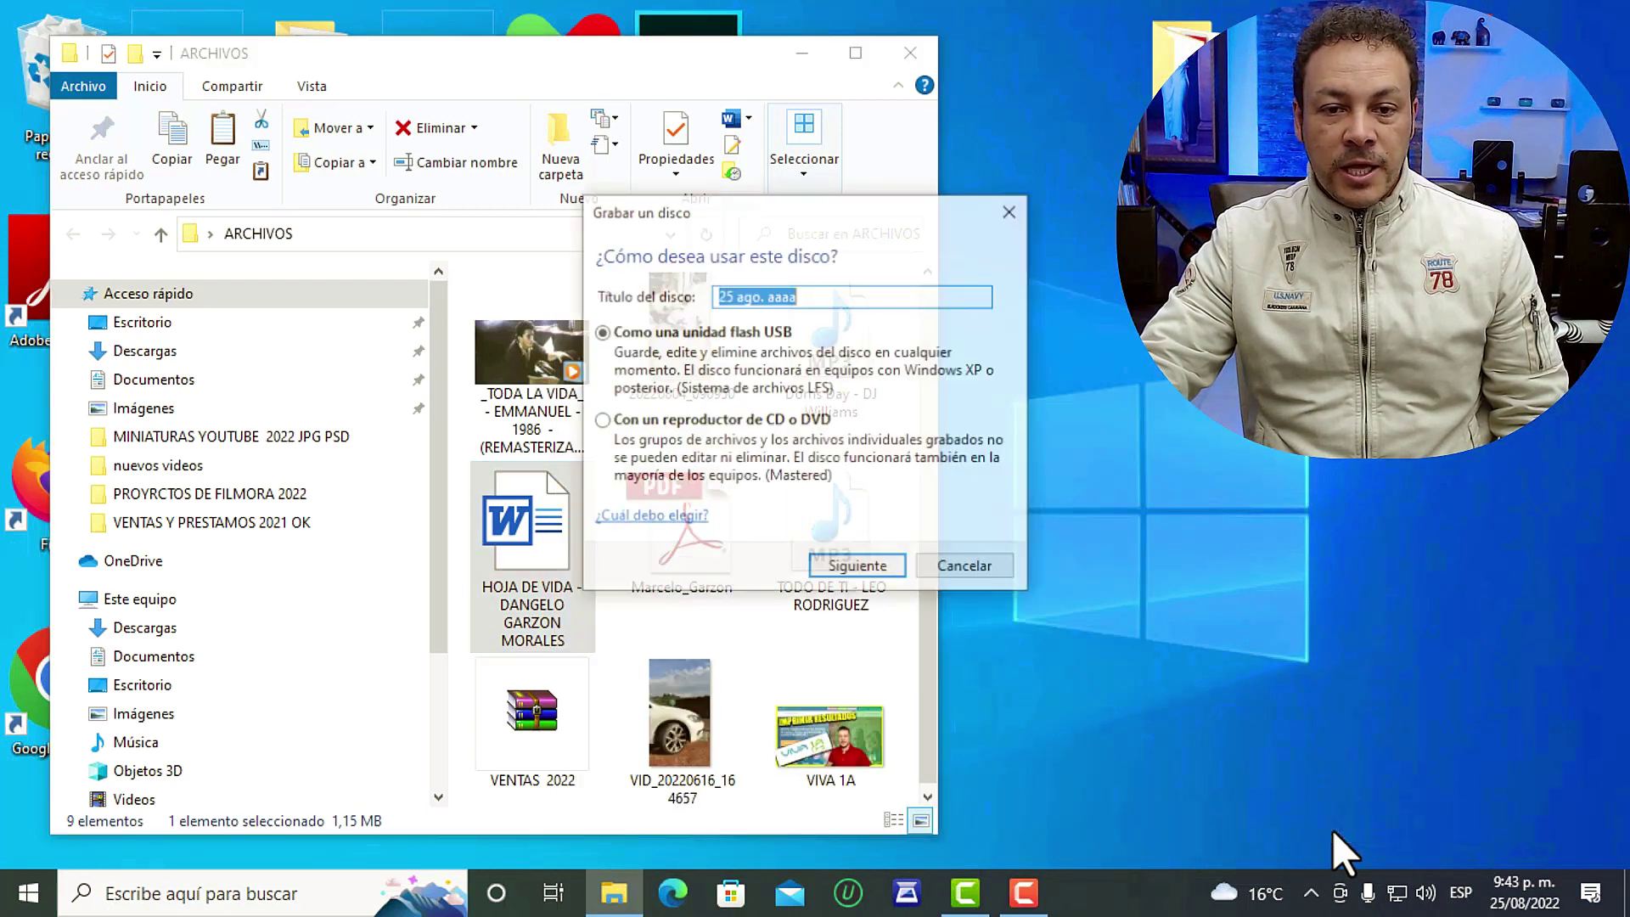
left_click_drag(718, 223, 777, 164)
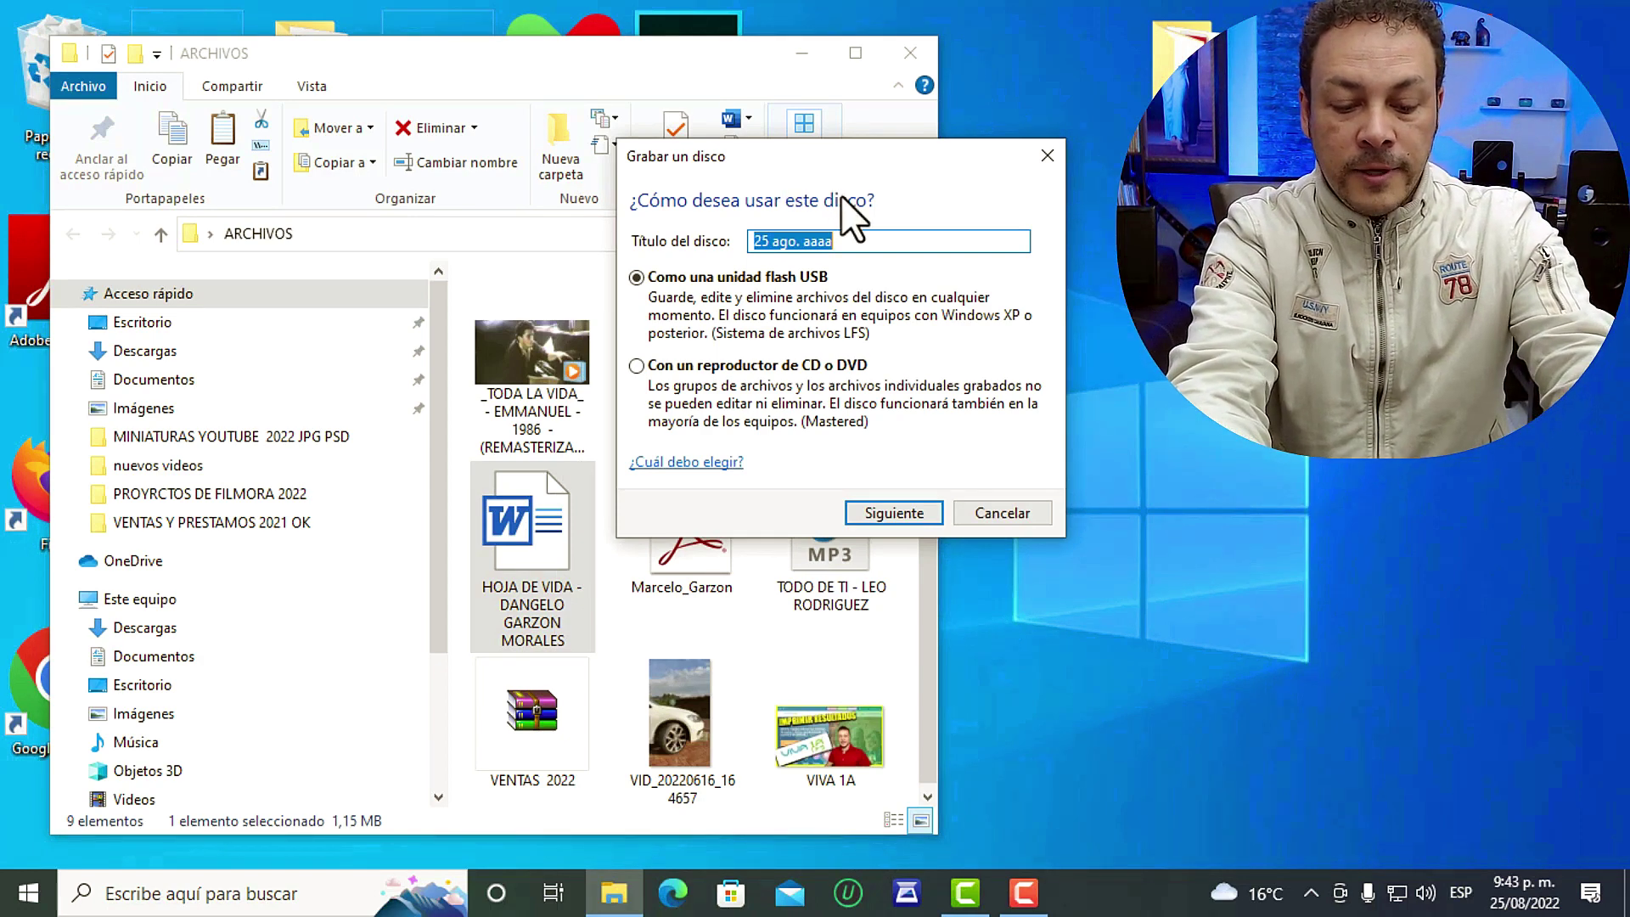
type("hoja de vida")
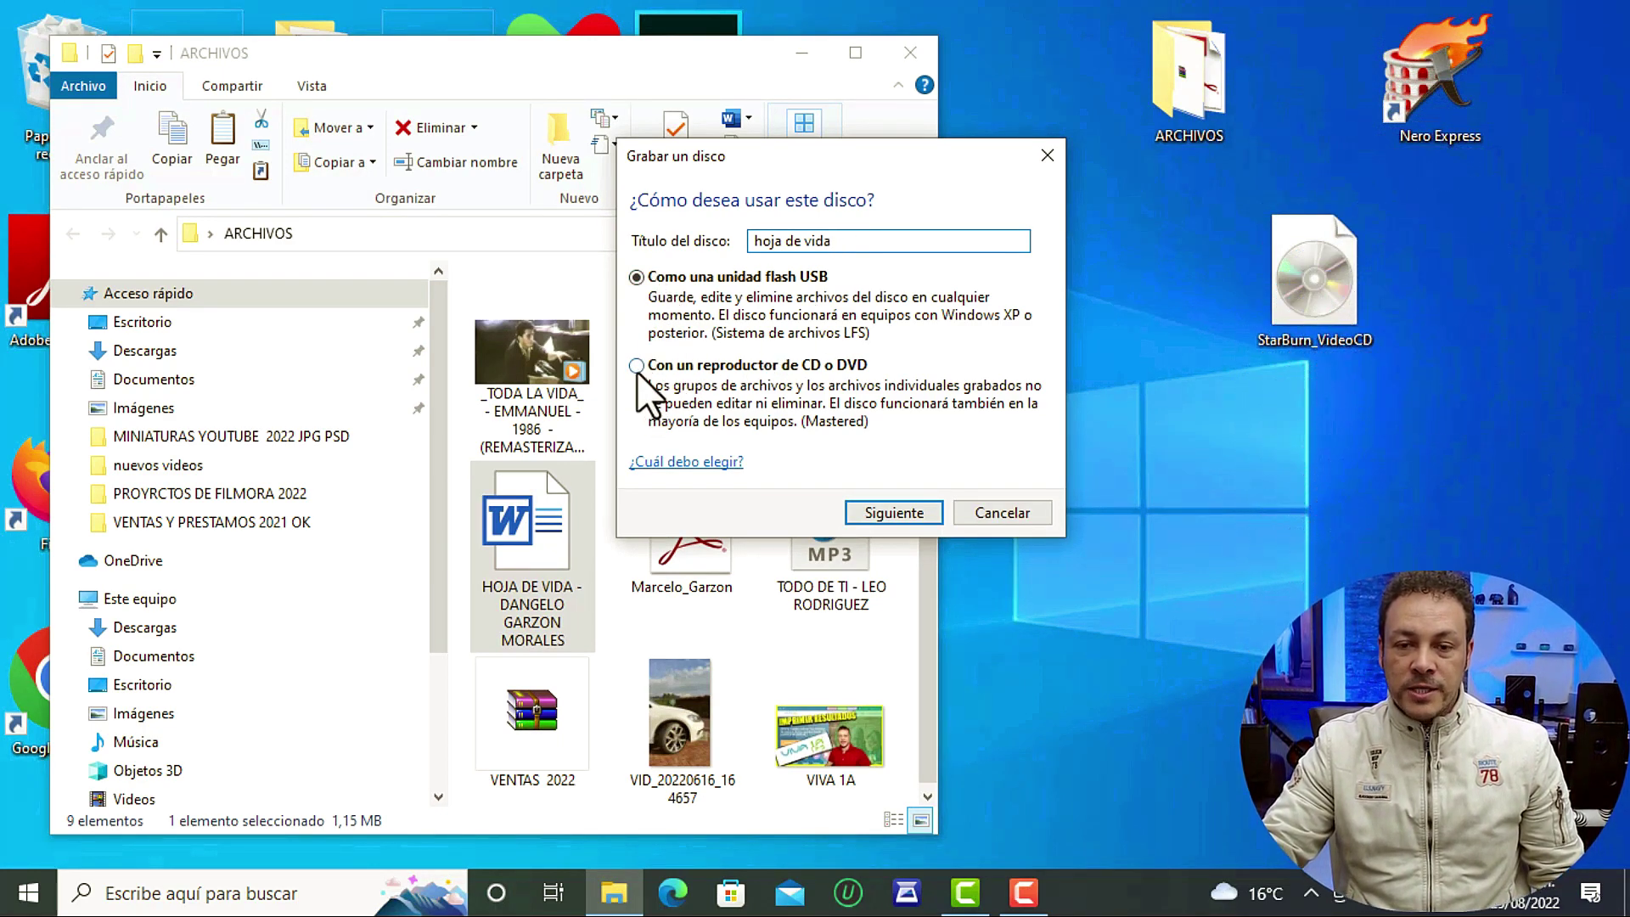
left_click(919, 509)
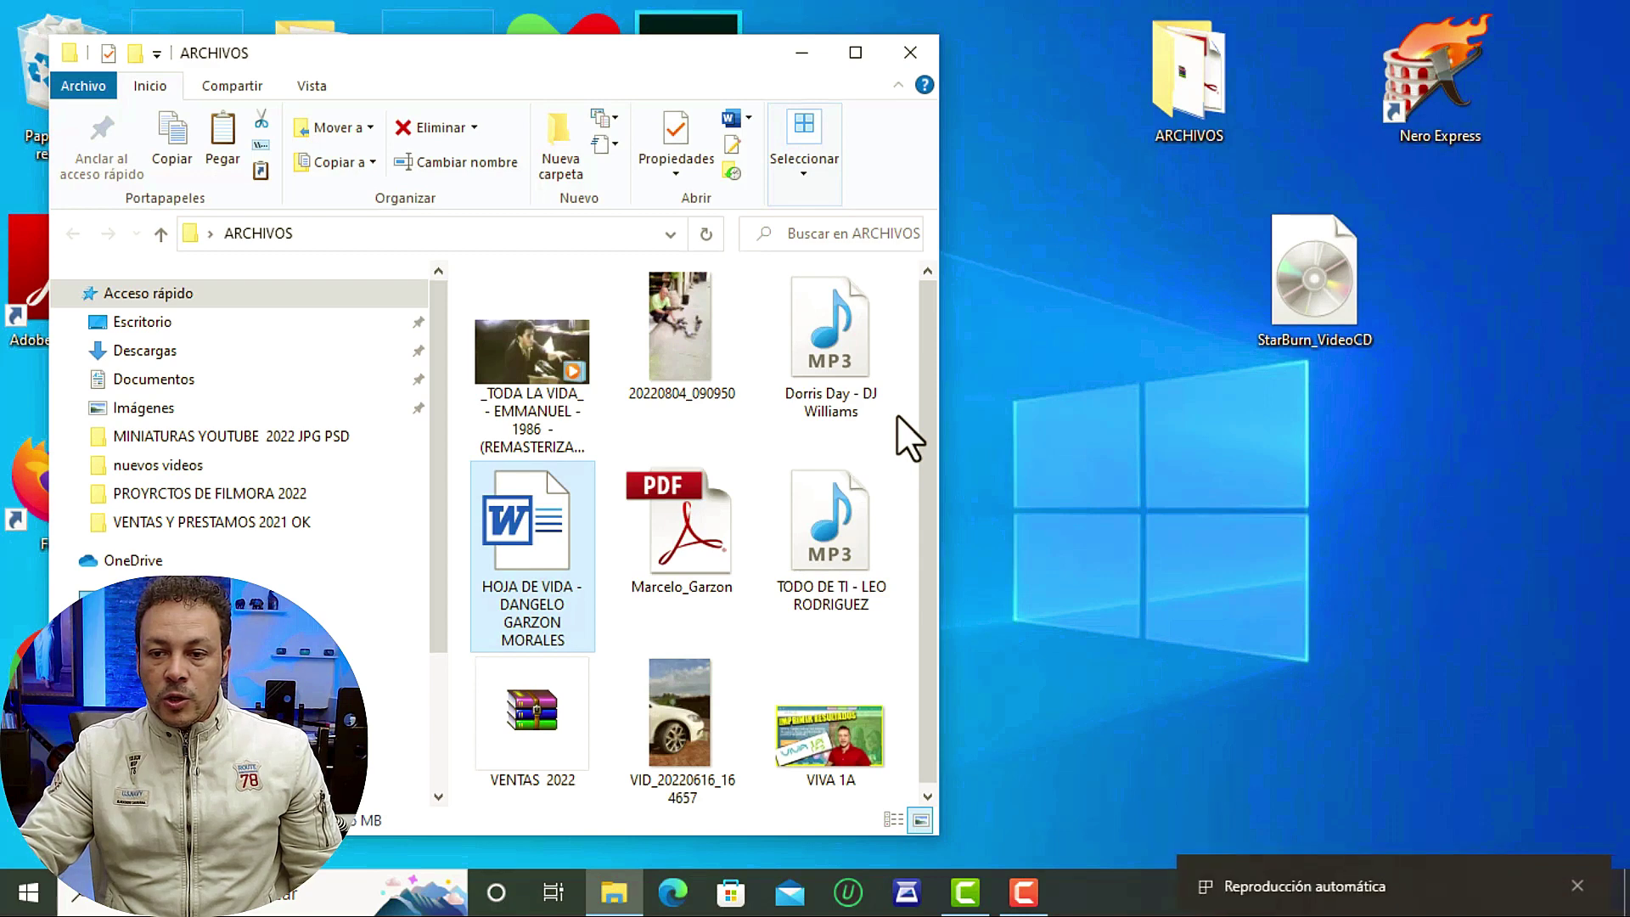
- Open the "hoja de vida" disc in drive G: from Este equipo and check for the Word document
left_click(1358, 772)
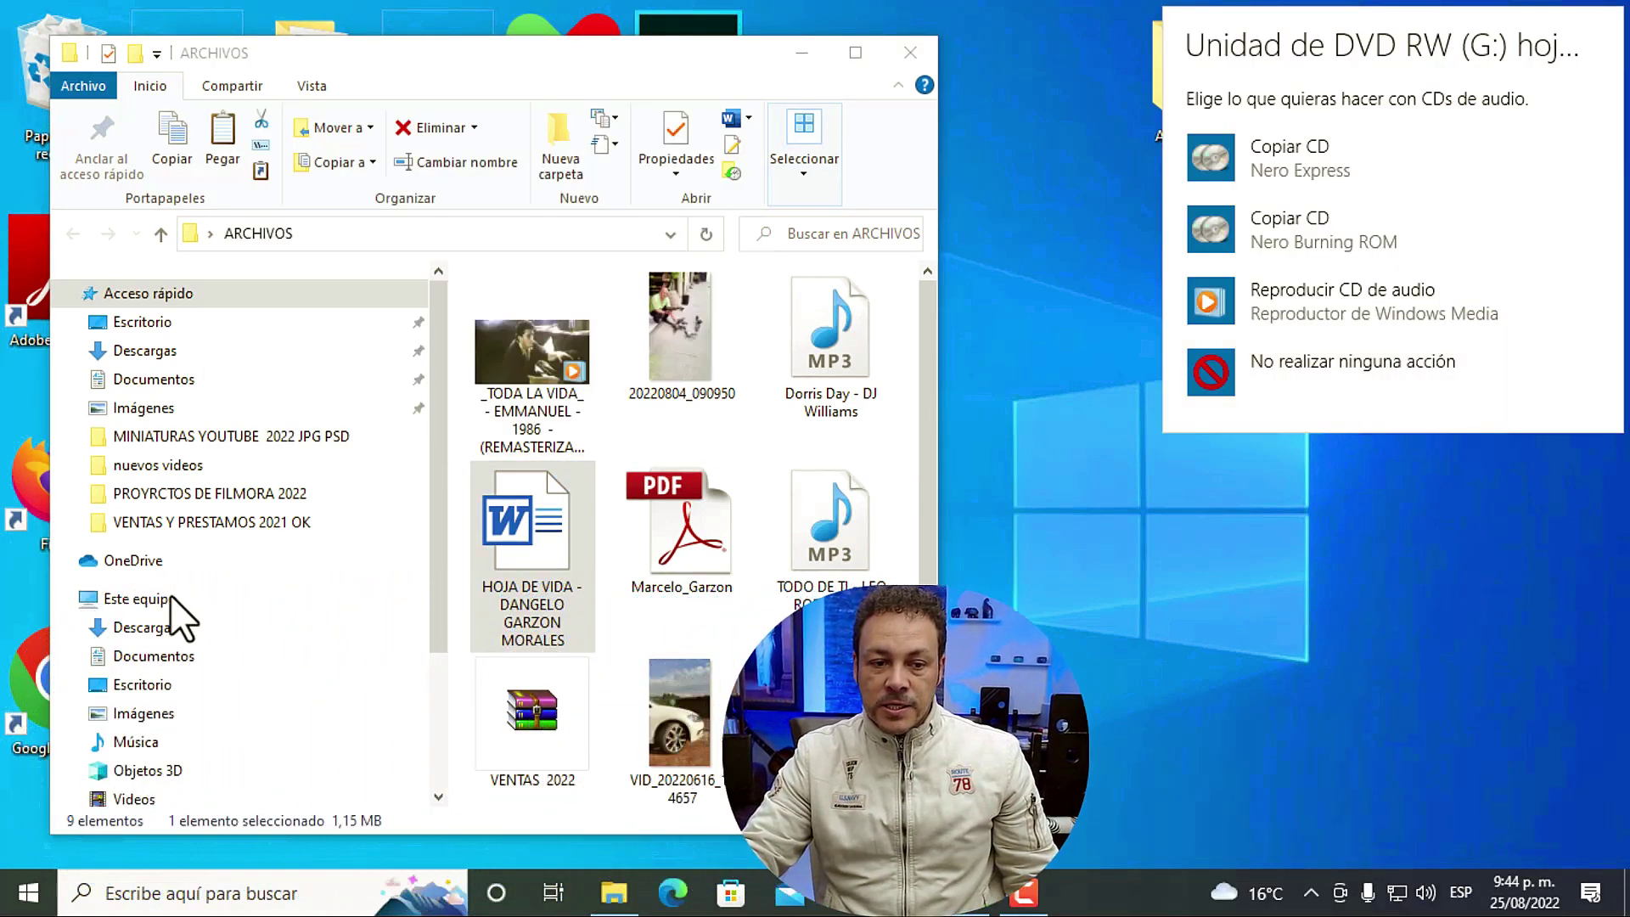
left_click(174, 598)
left_click(174, 599)
scroll(664, 592, "down", 3)
right_click(684, 701)
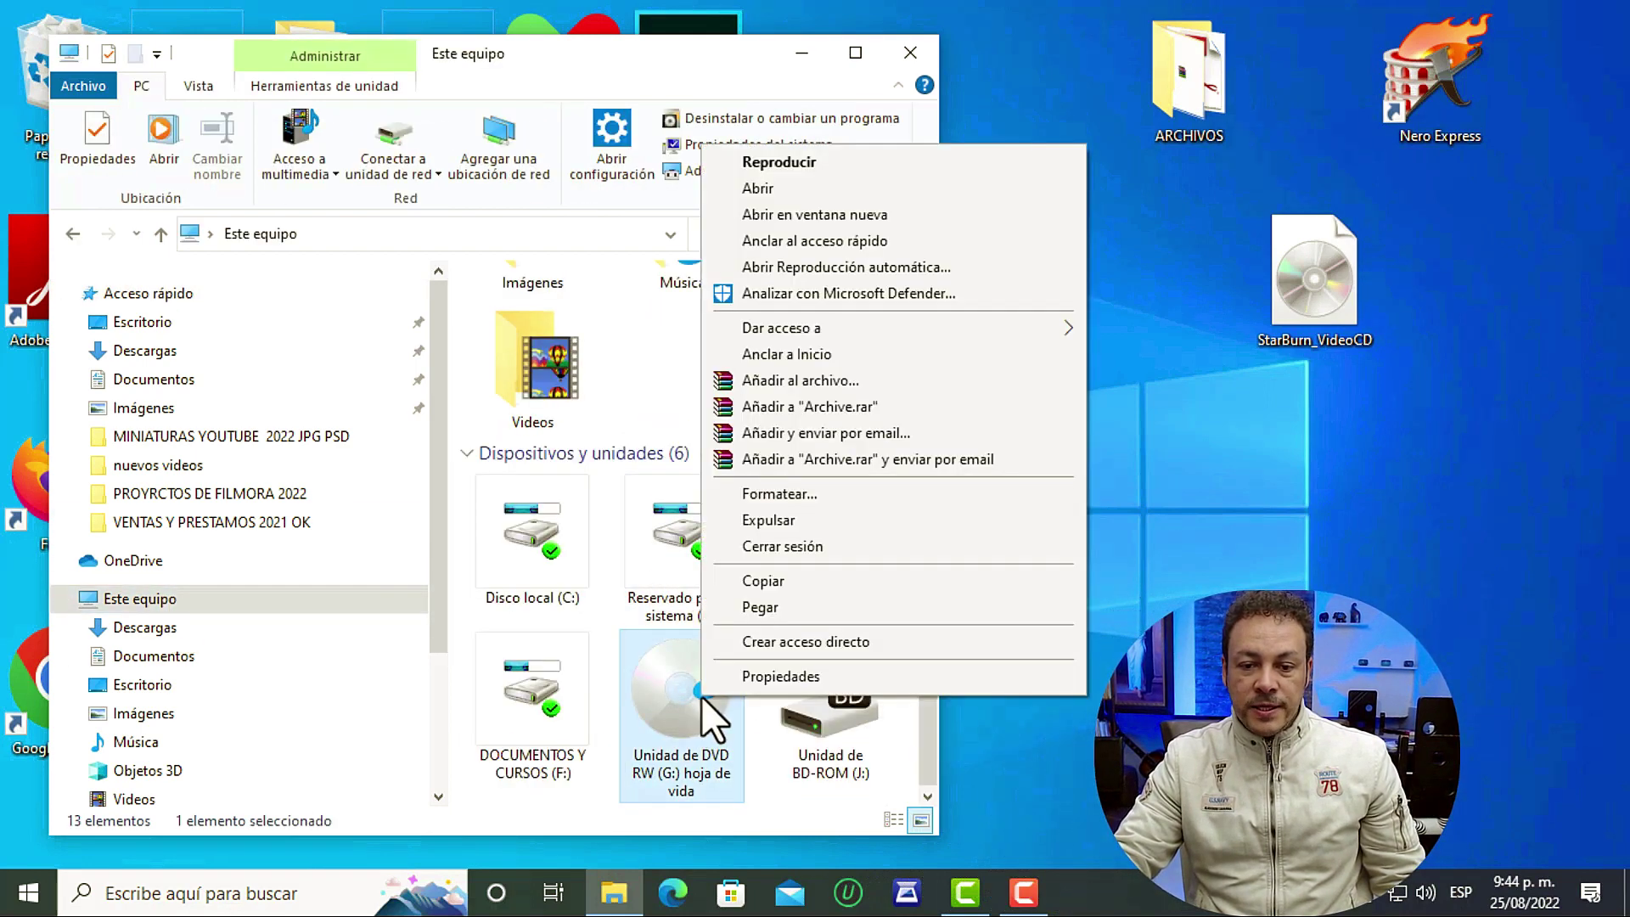
left_click(809, 186)
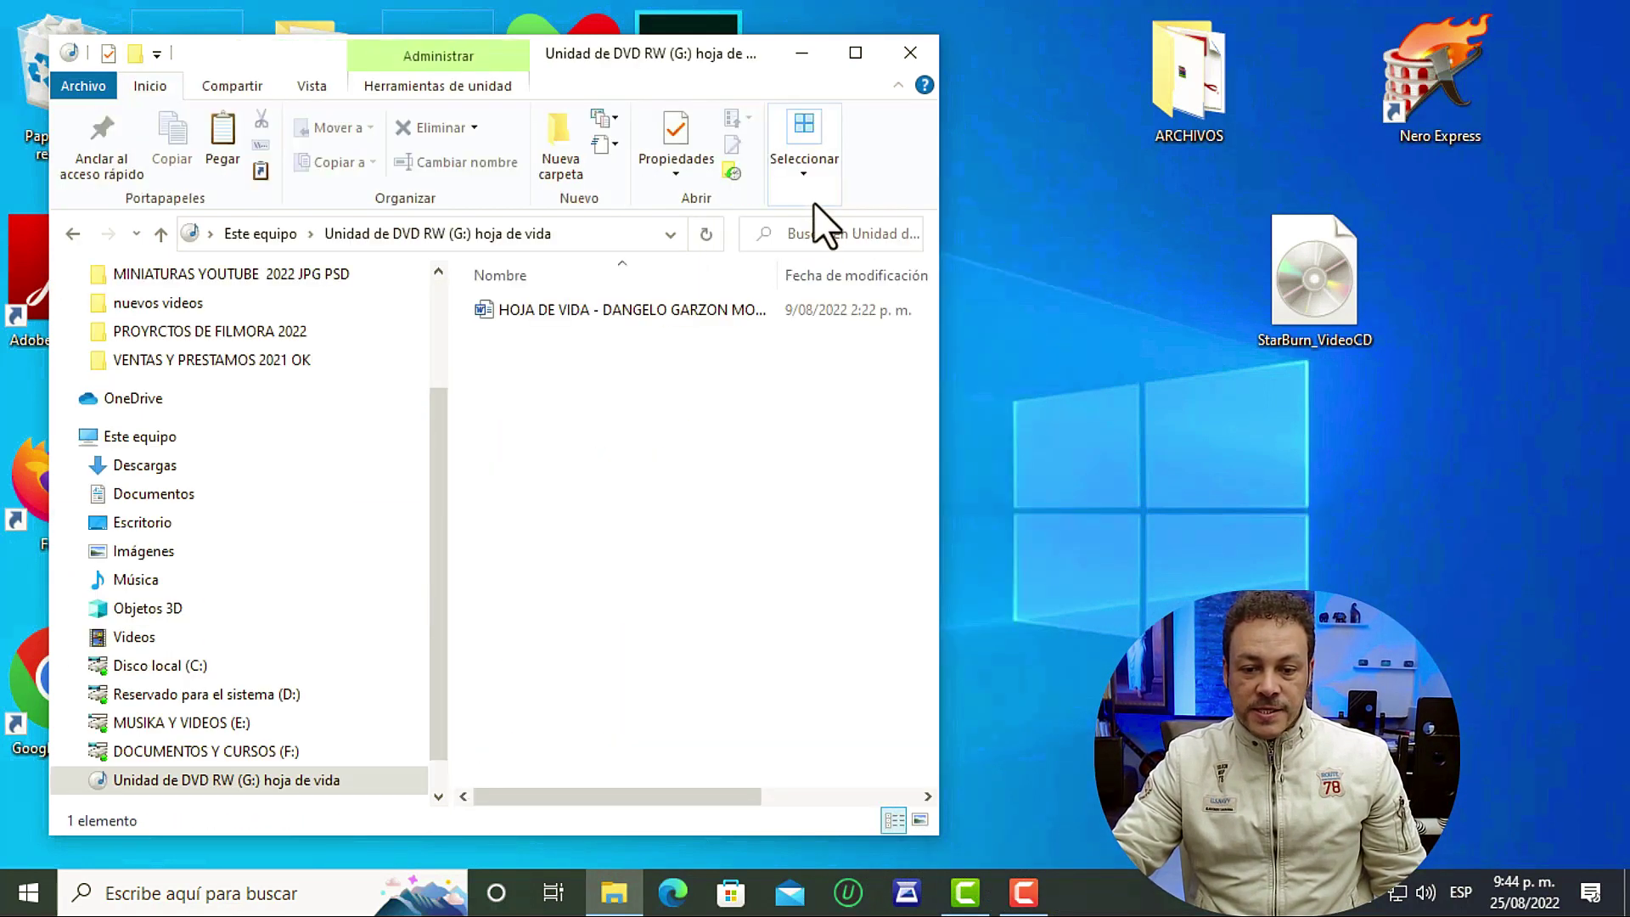
left_click(572, 310)
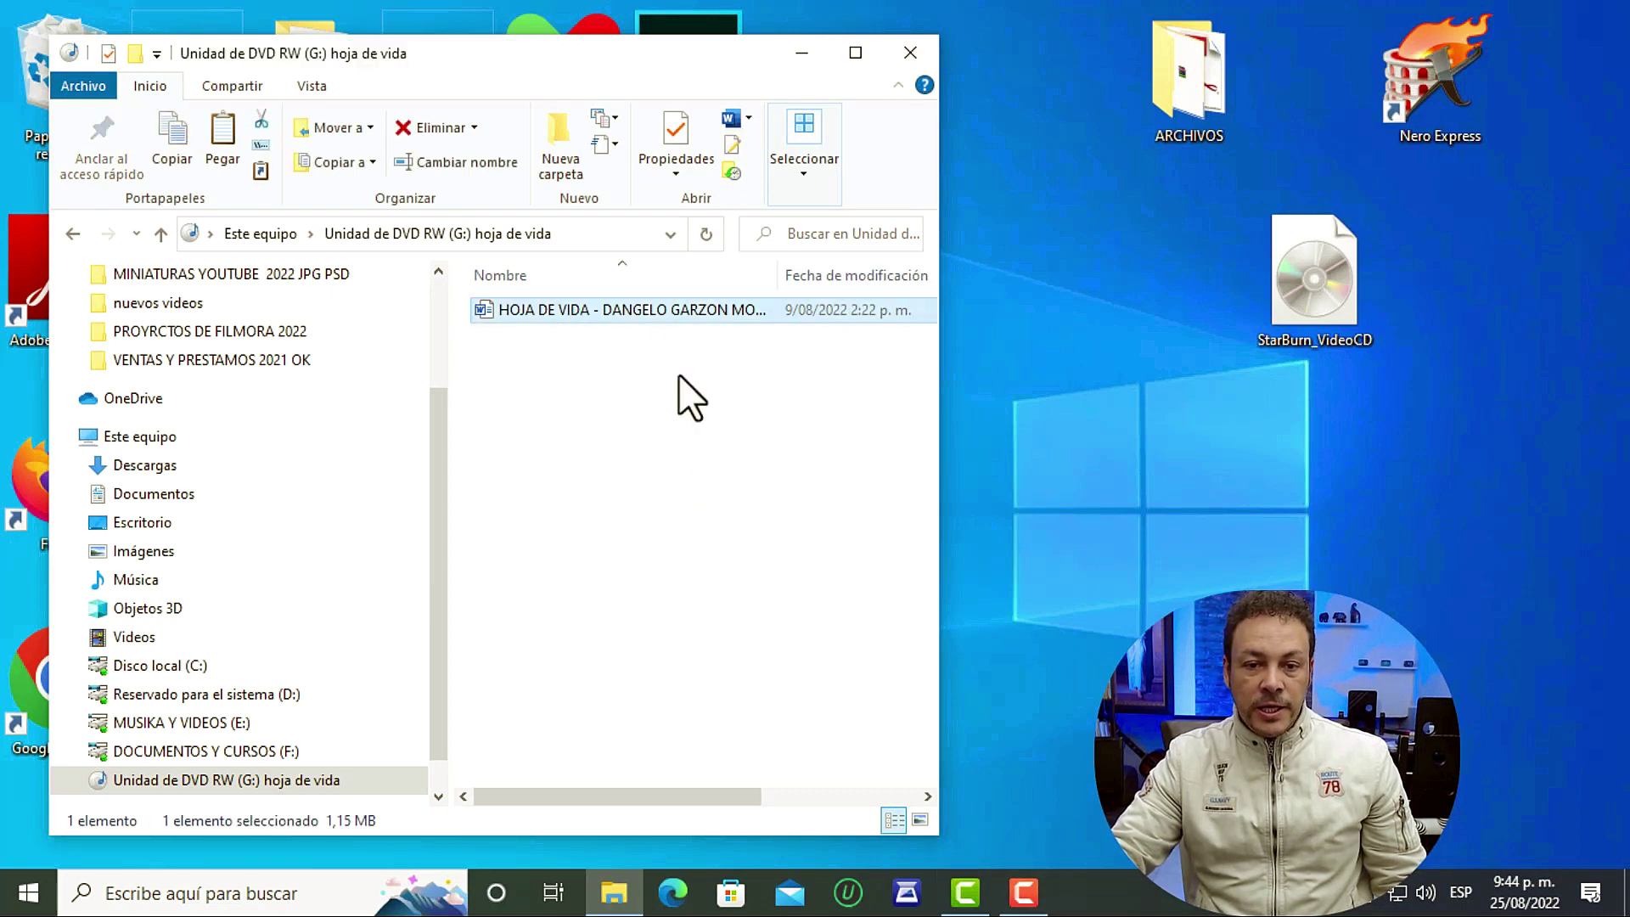
- Return to ARCHIVOS and send the 20220804_090950 video, the PDF and the two MP3 files to the disc in drive G:
left_click(72, 233)
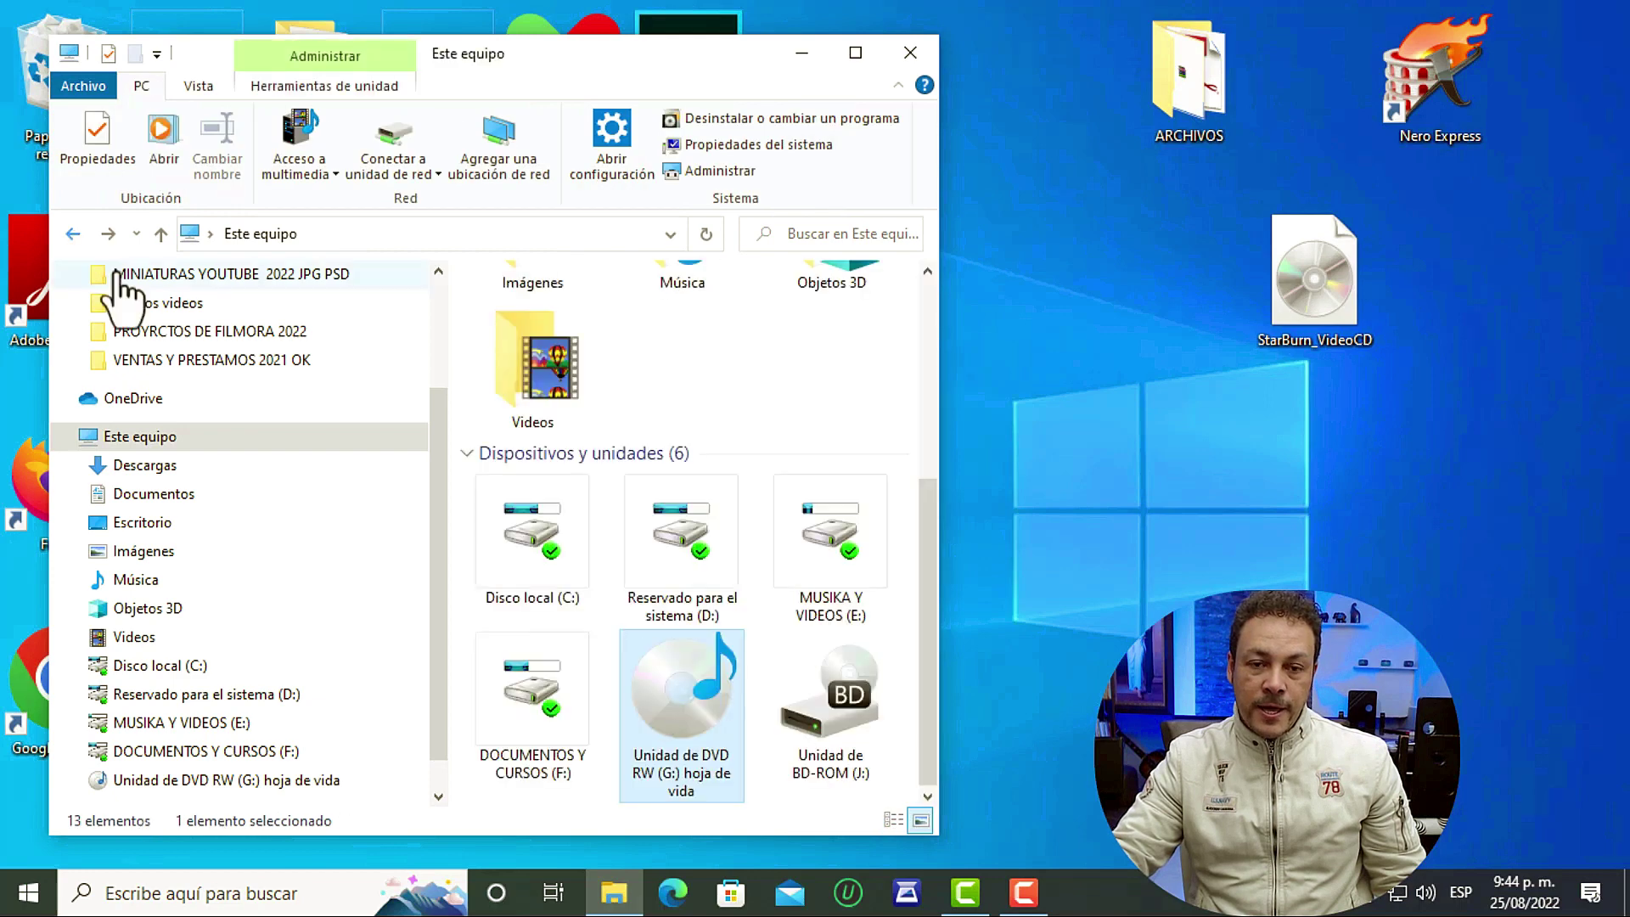
left_click(71, 233)
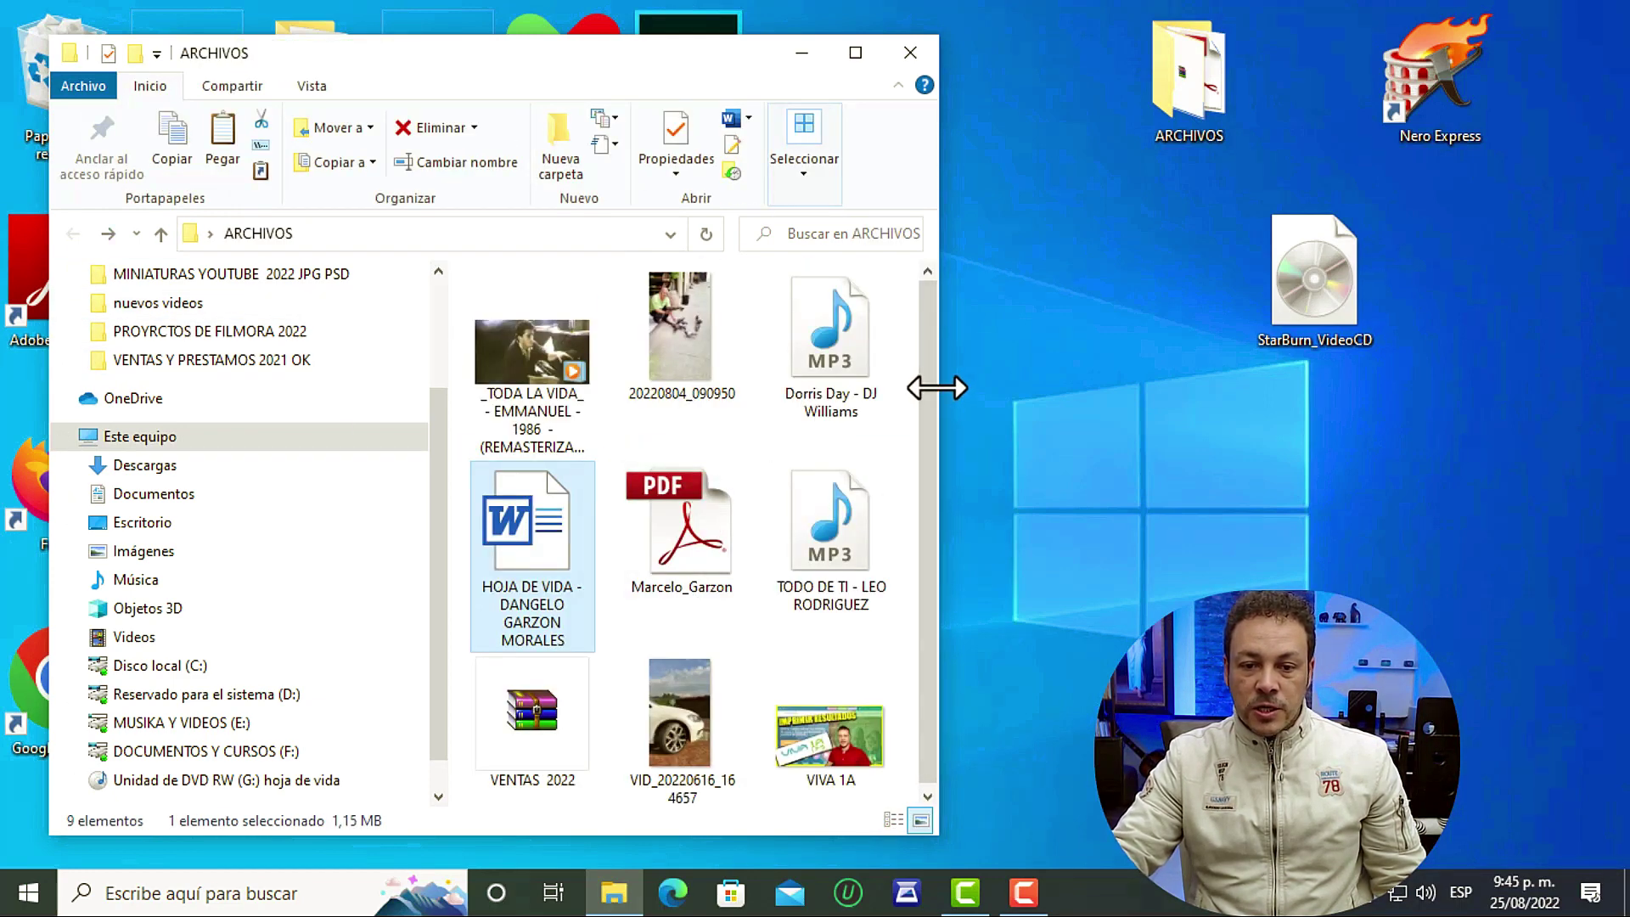
left_click_drag(936, 388, 933, 543)
left_click_drag(869, 646, 643, 338)
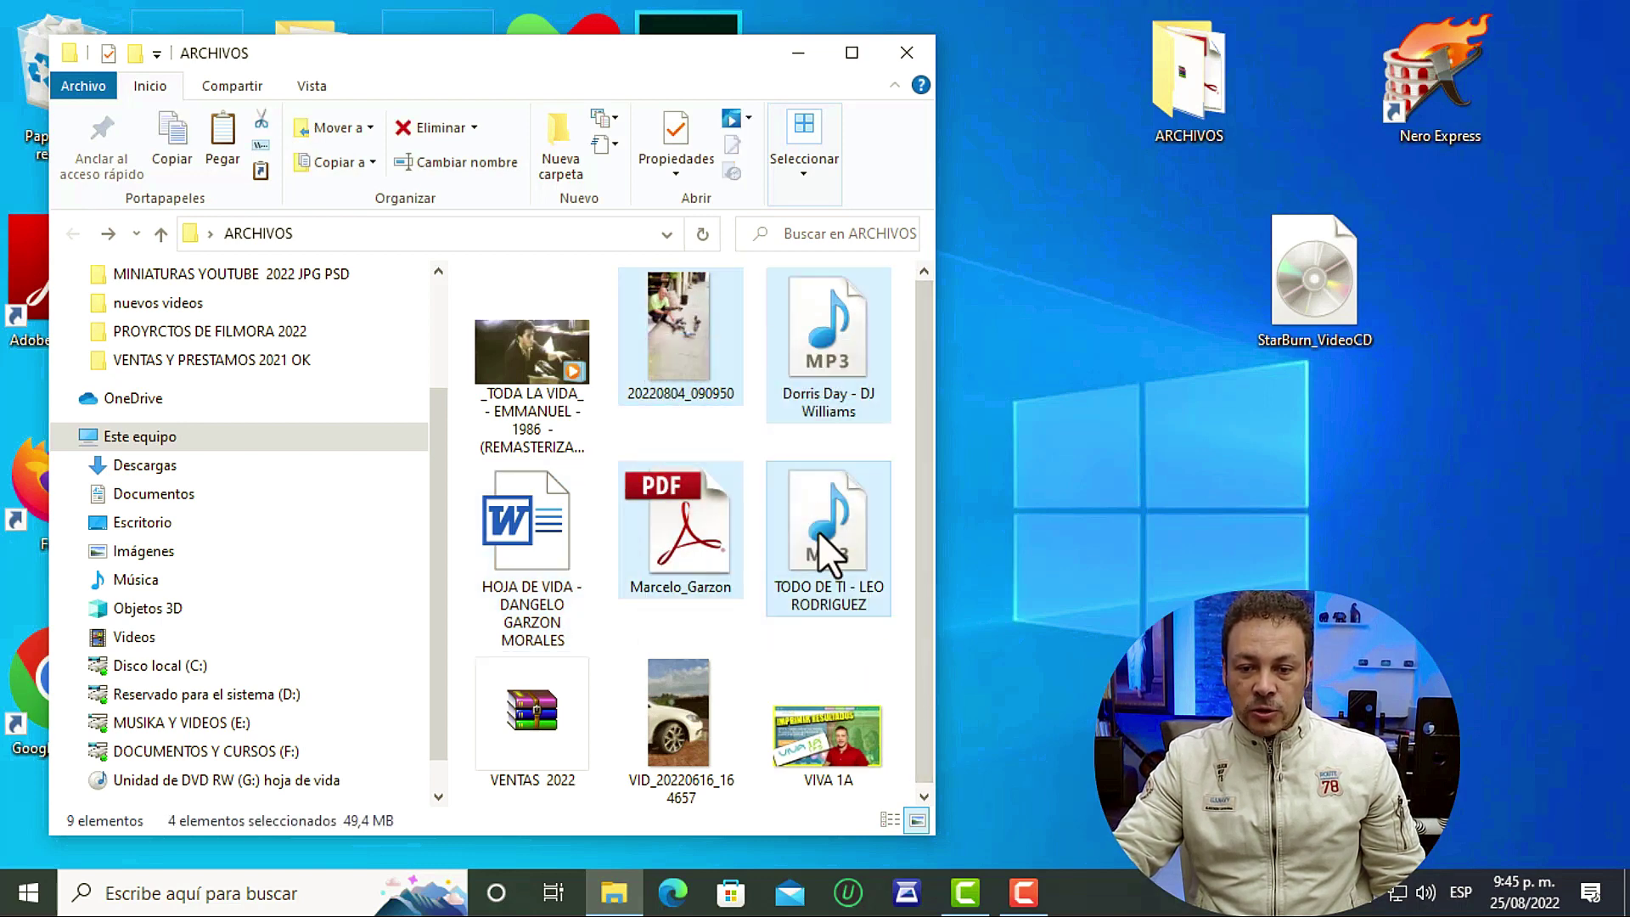
right_click(834, 319)
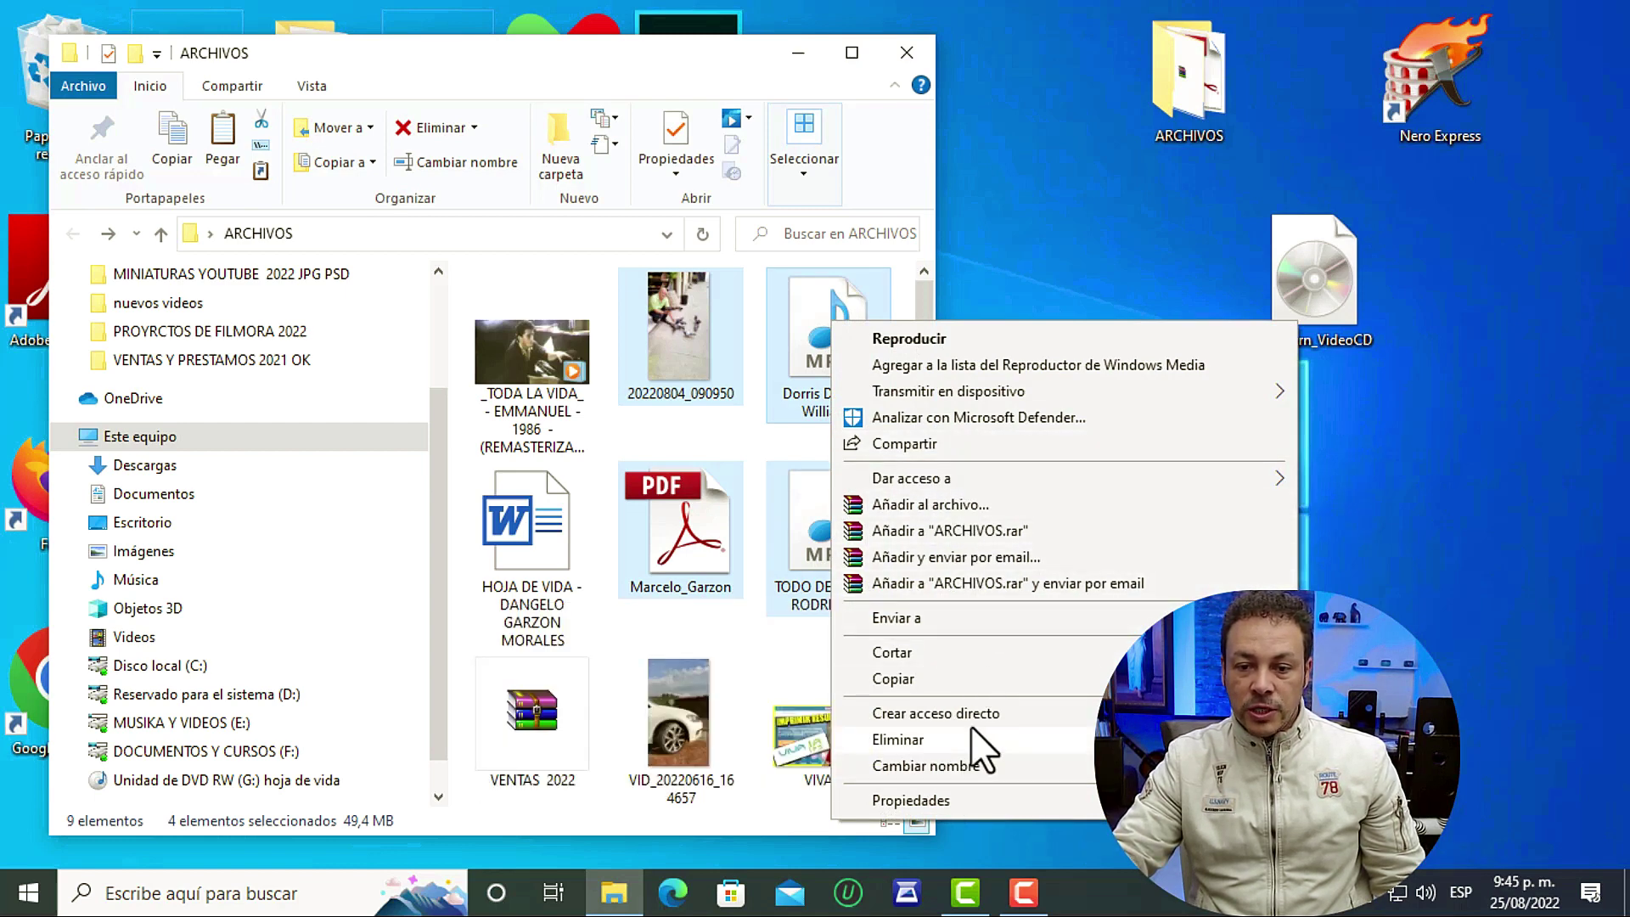
mouse_move(965, 615)
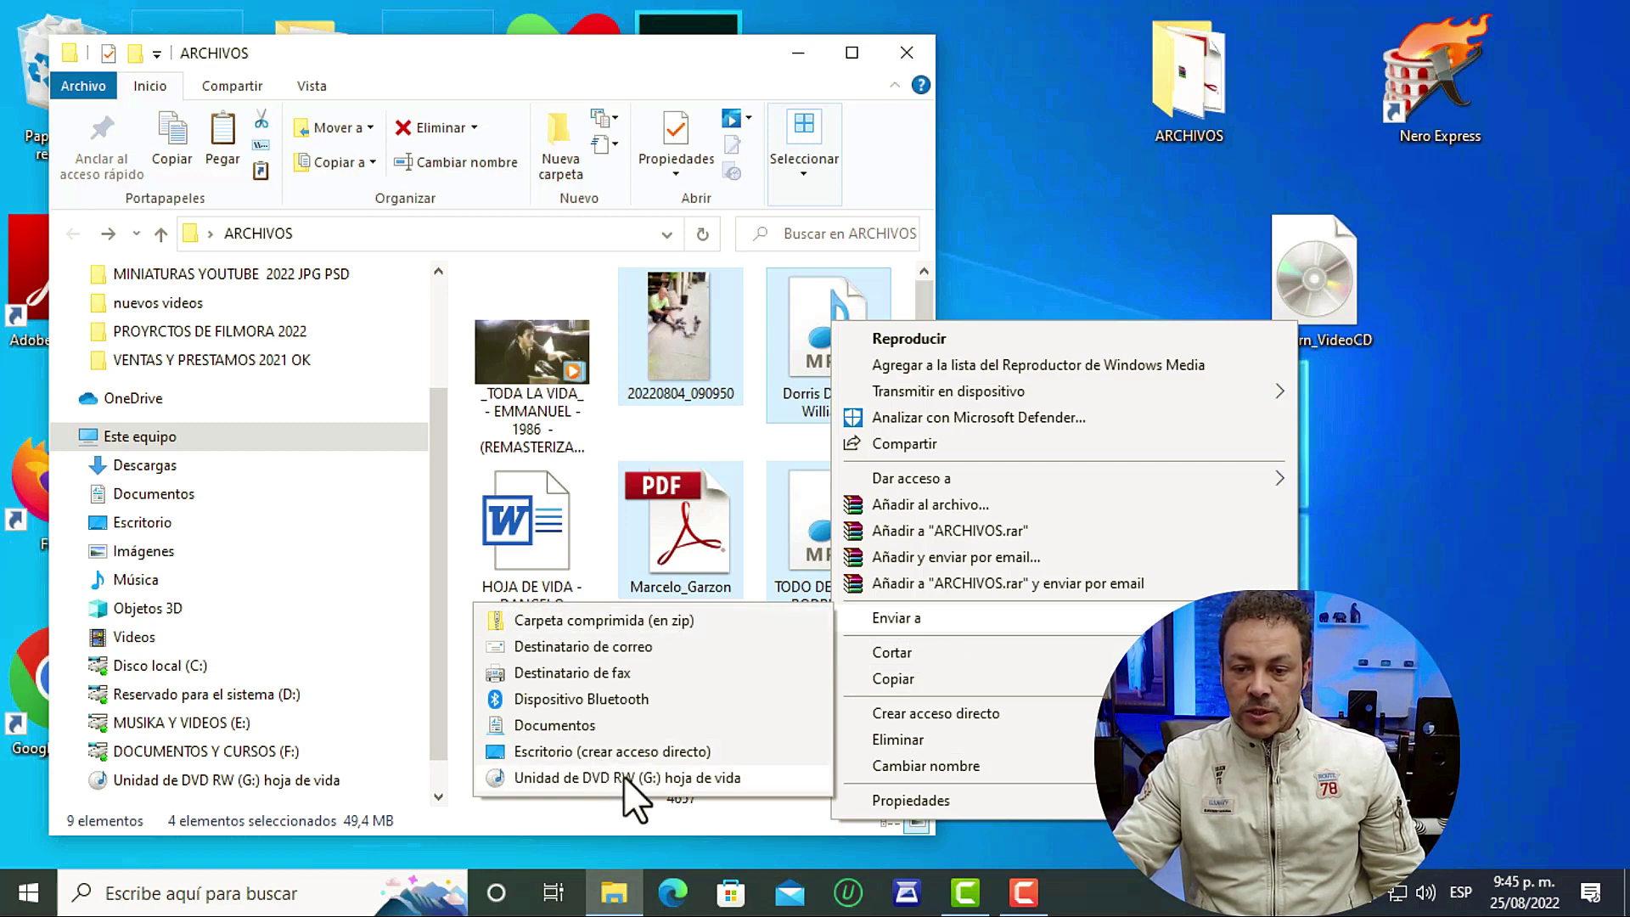
left_click(645, 779)
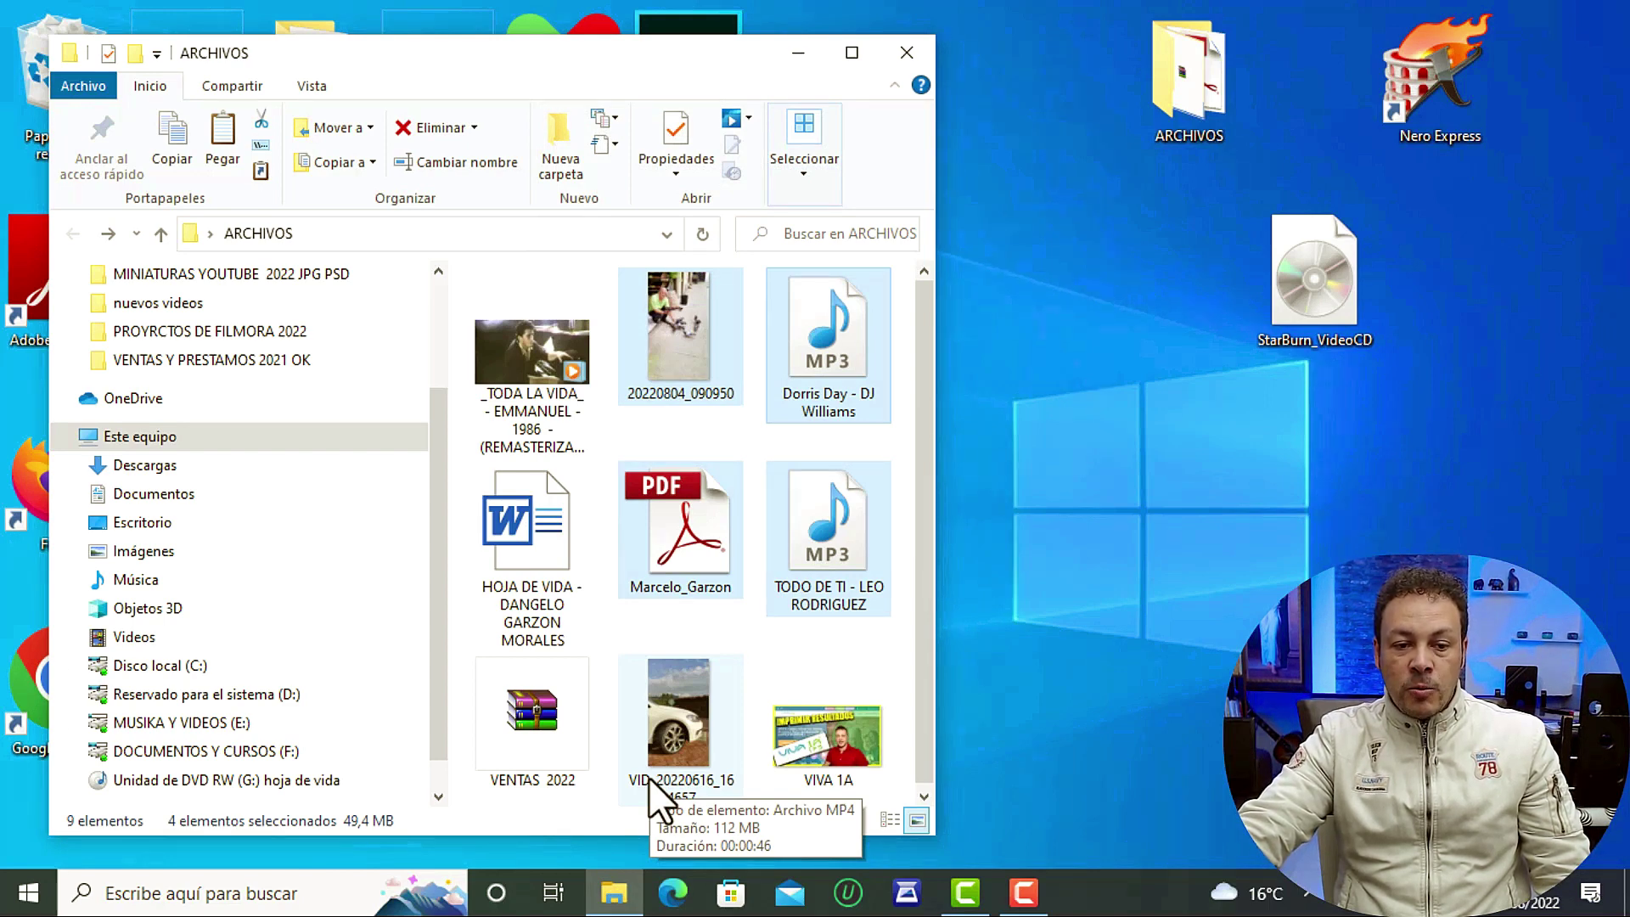
- Open the disc in drive G:, show its files as large icons, and test the PDF before closing the window
left_click(128, 438)
scroll(535, 526, "down", 3)
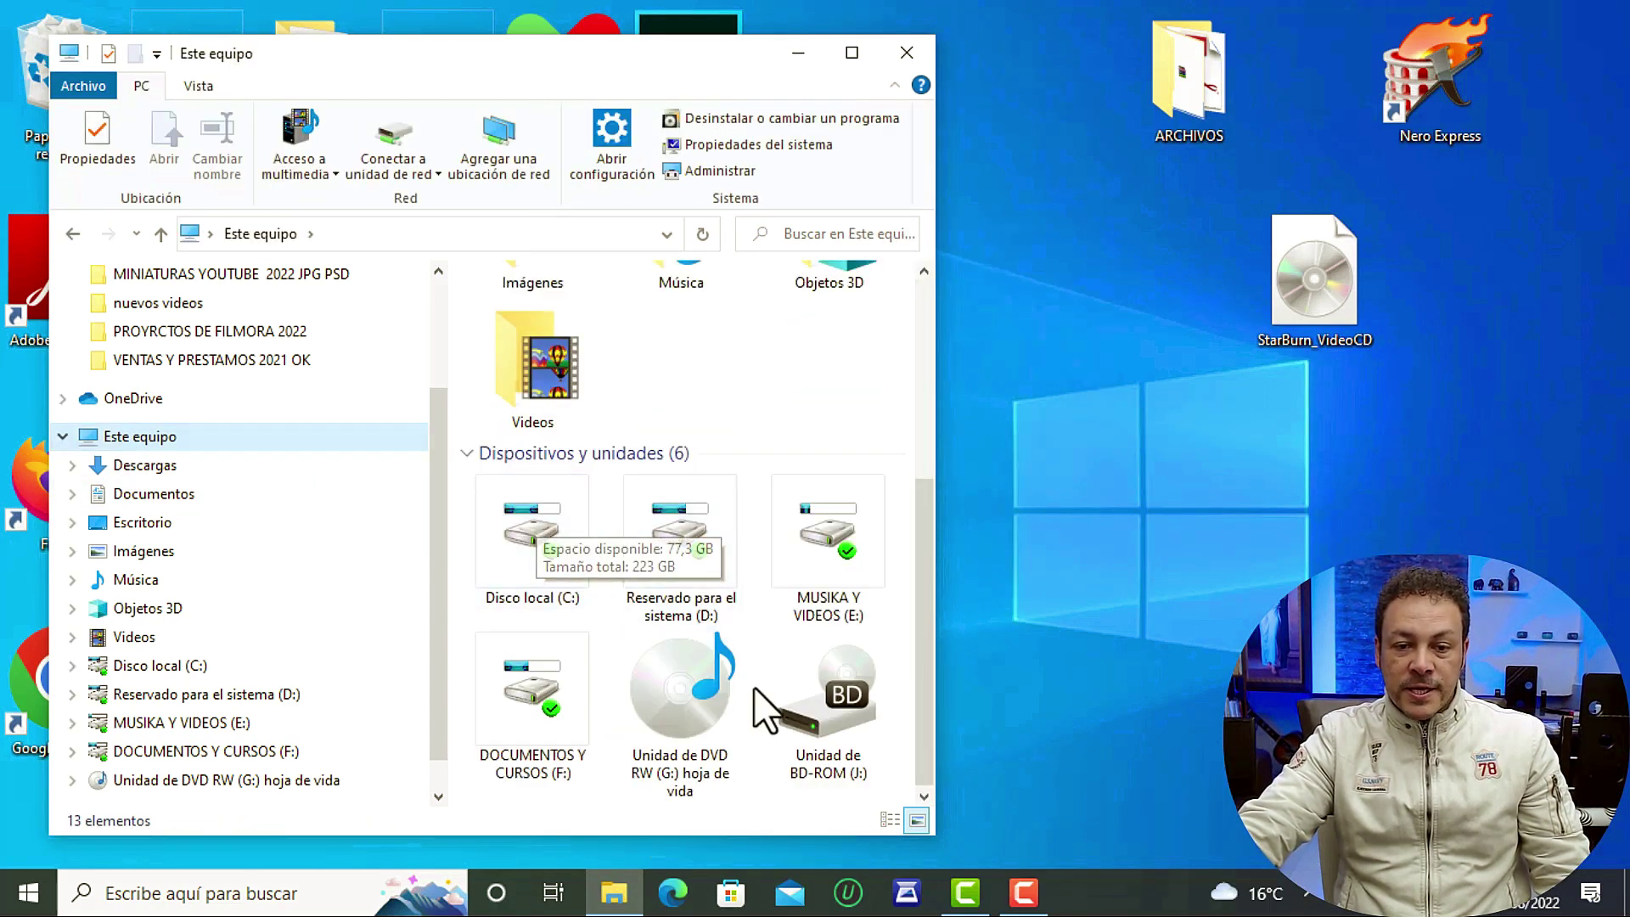
right_click(677, 713)
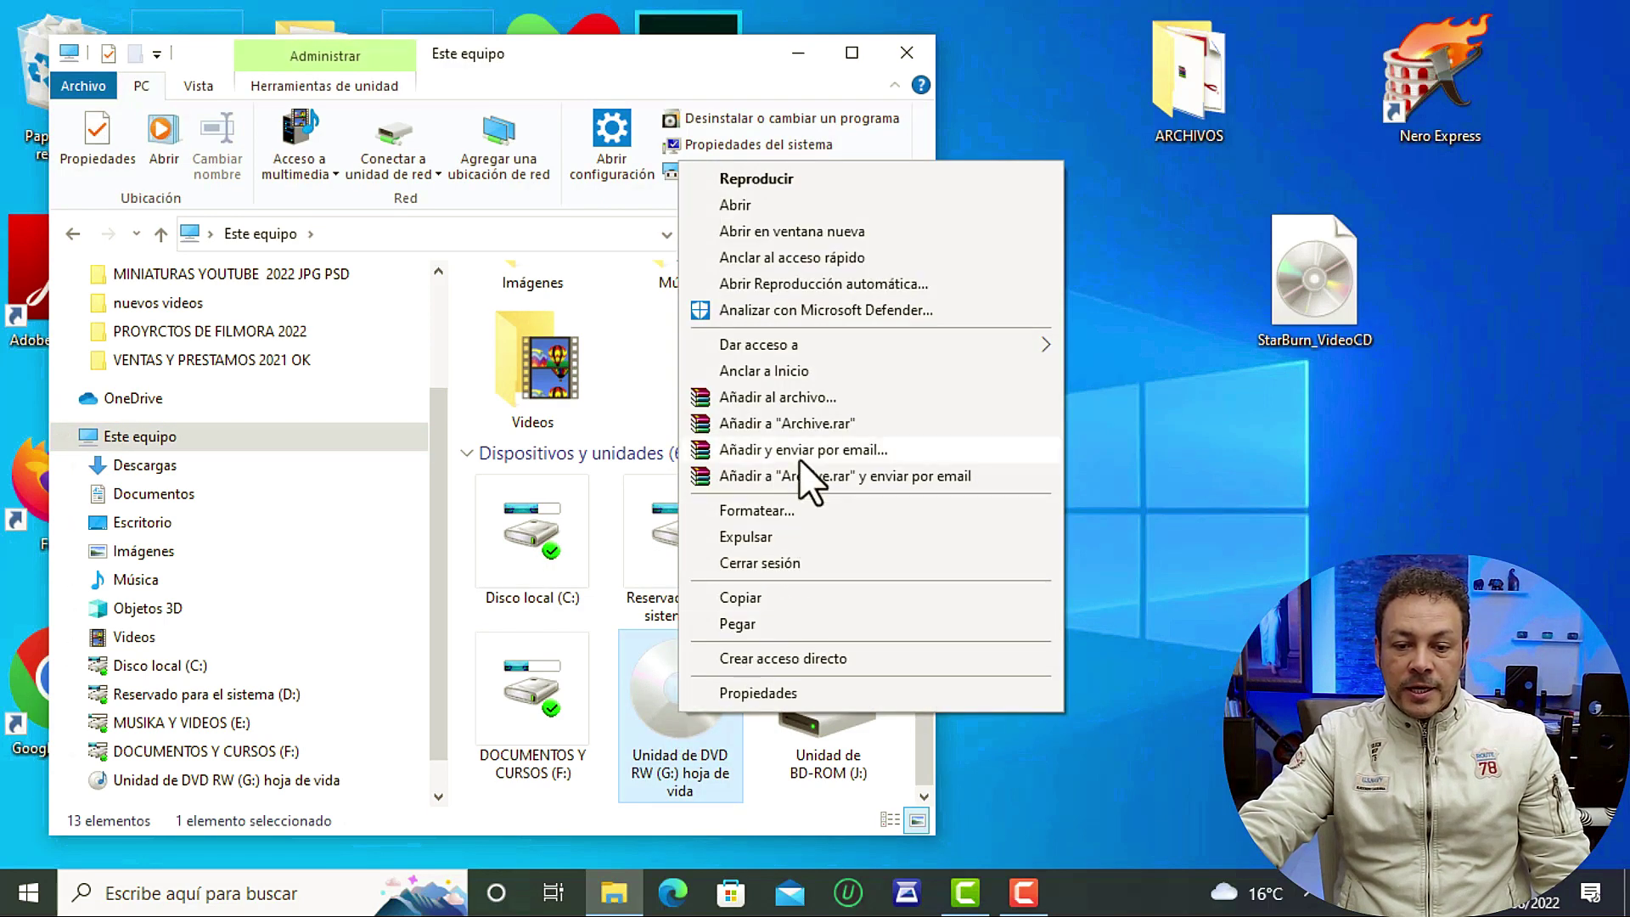
left_click(745, 206)
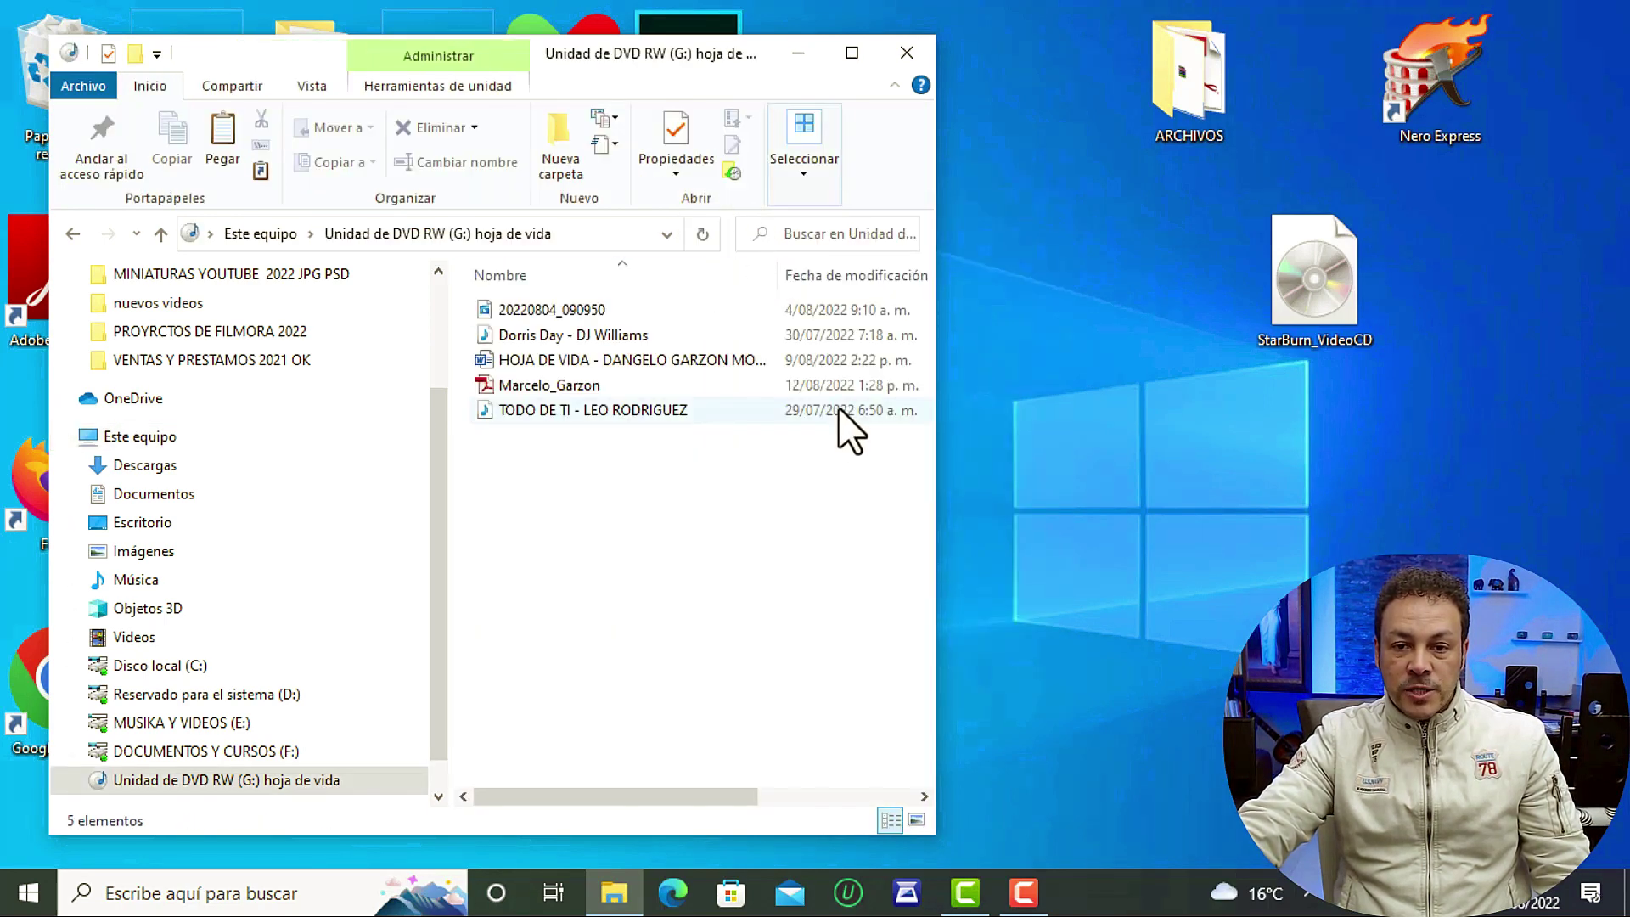
left_click(916, 819)
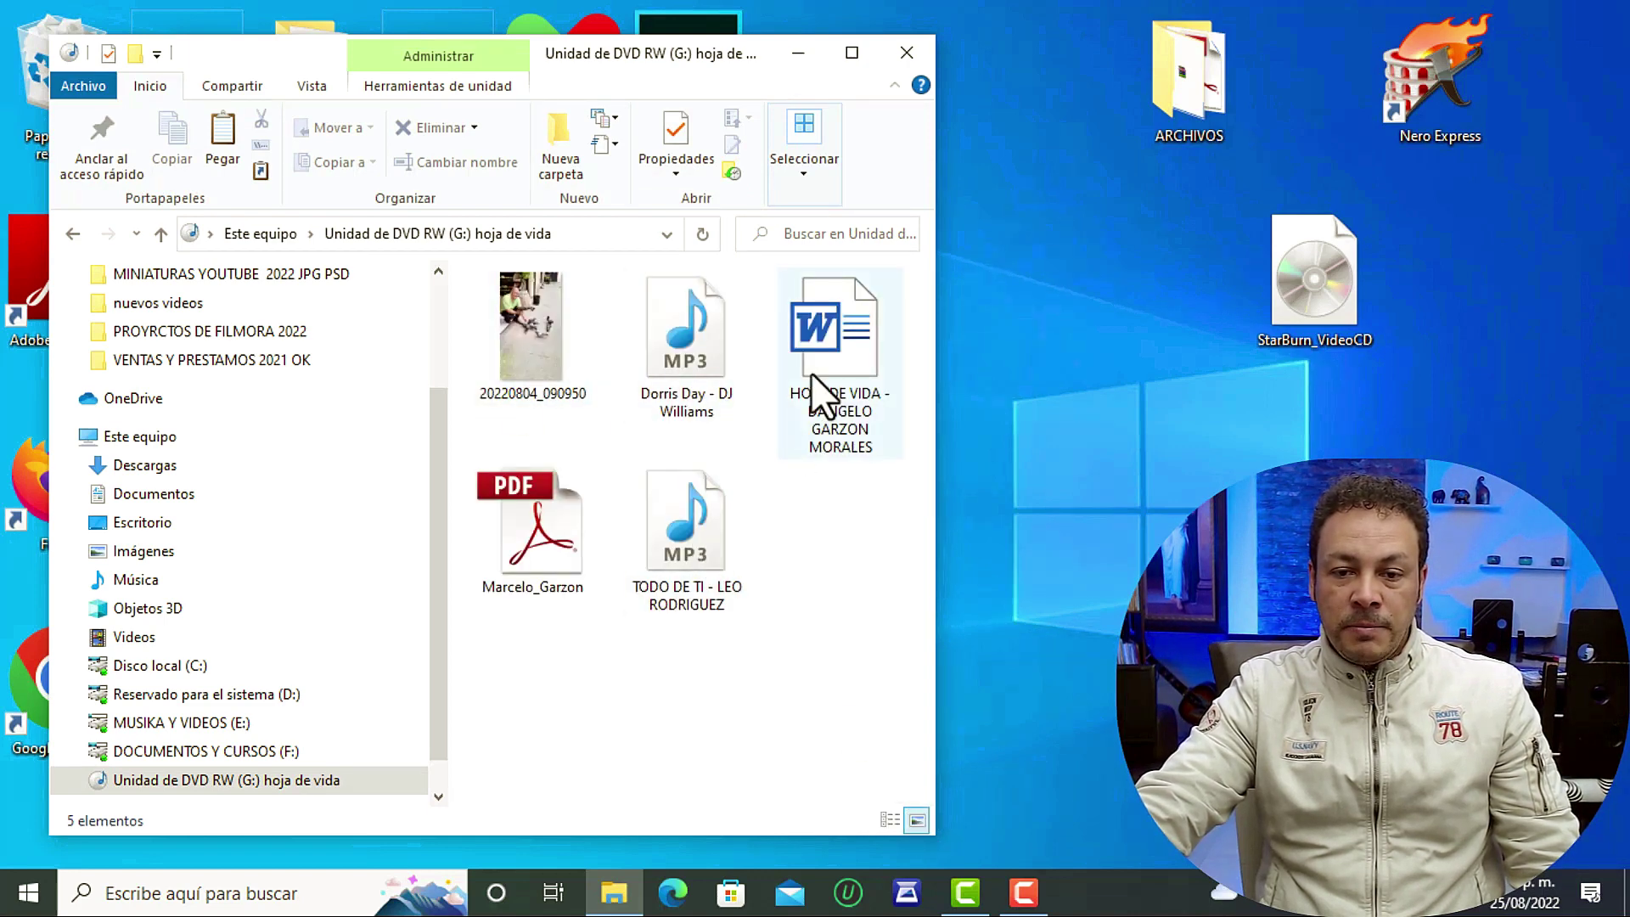
double_click(544, 518)
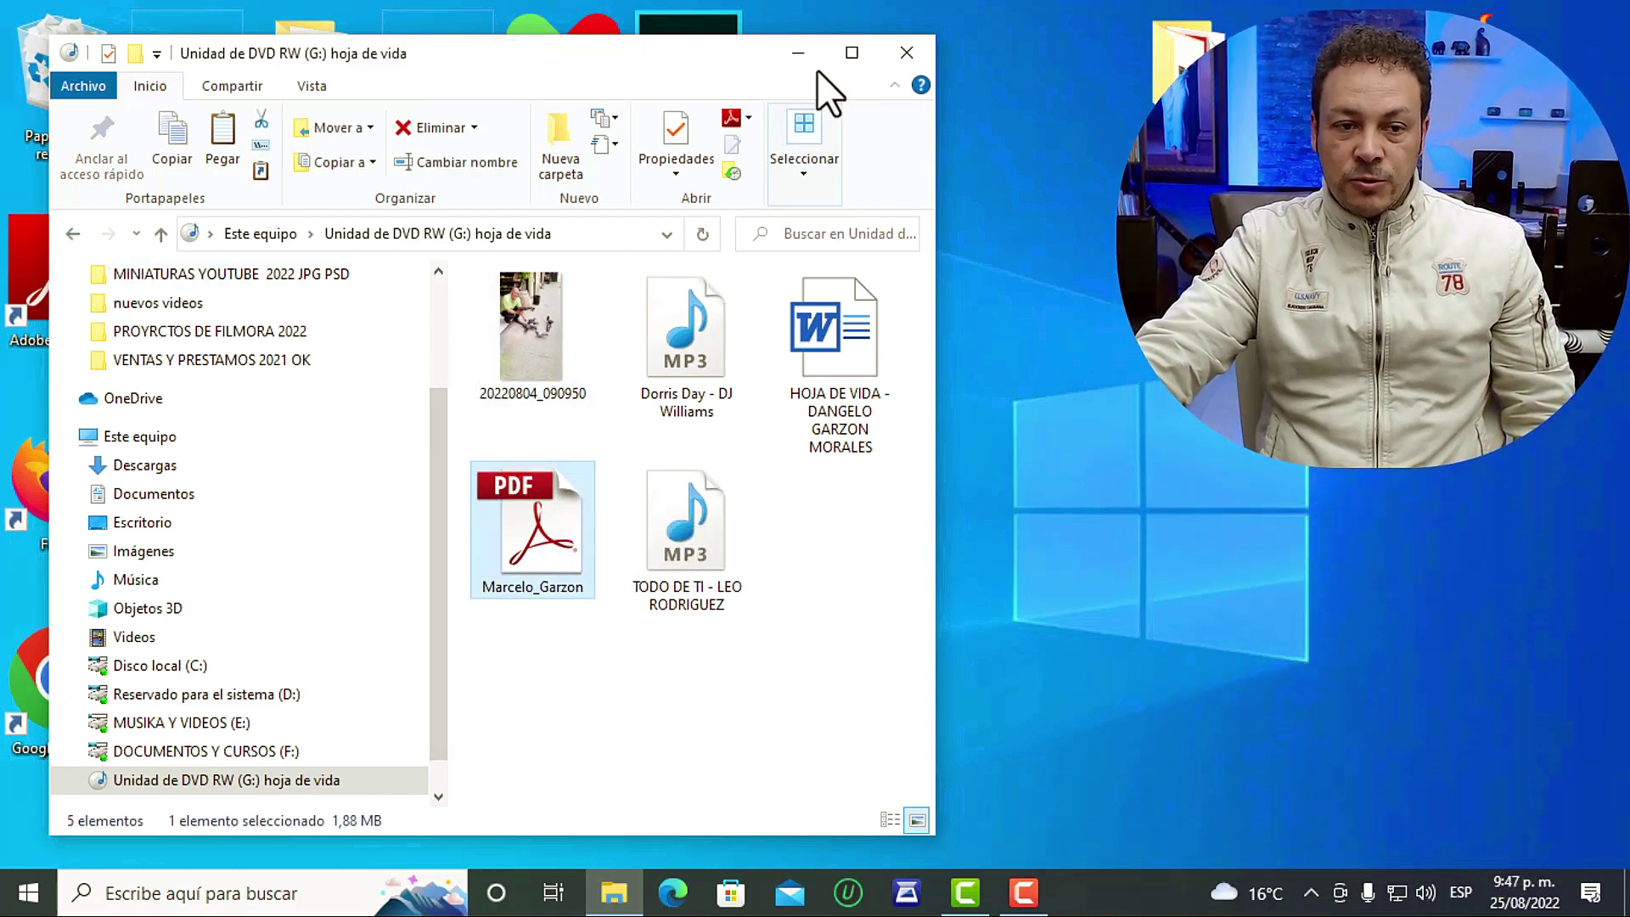
left_click(905, 54)
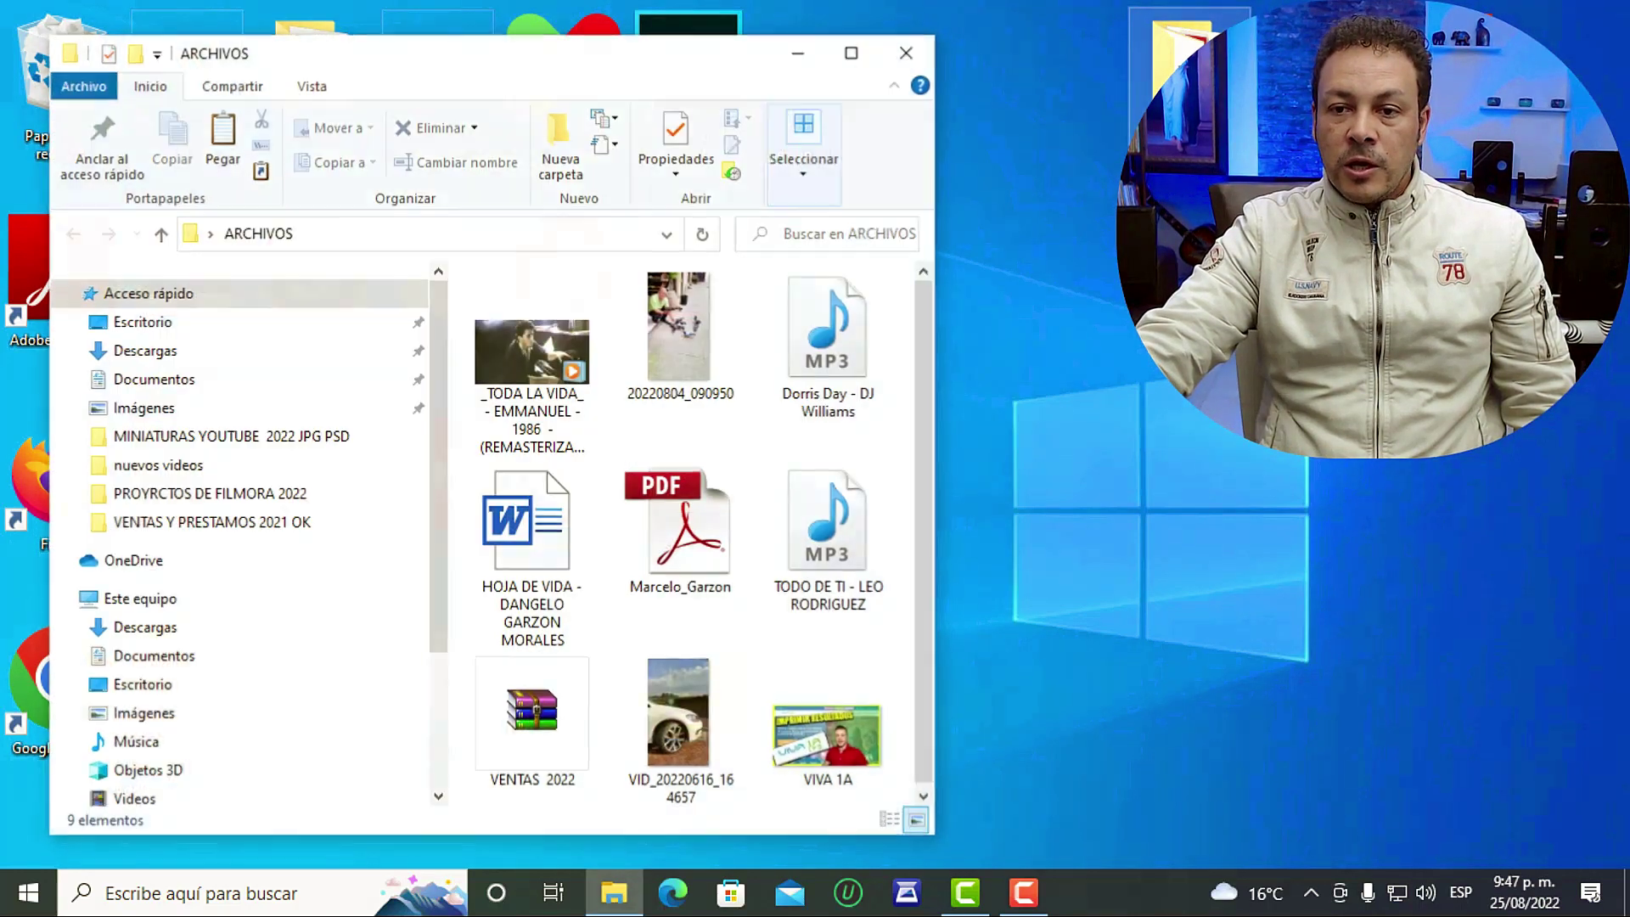
- Examine the Send to destinations for the VENTAS 2022 archive in ARCHIVOS, dismiss them and minimise the folder window
left_click(544, 708)
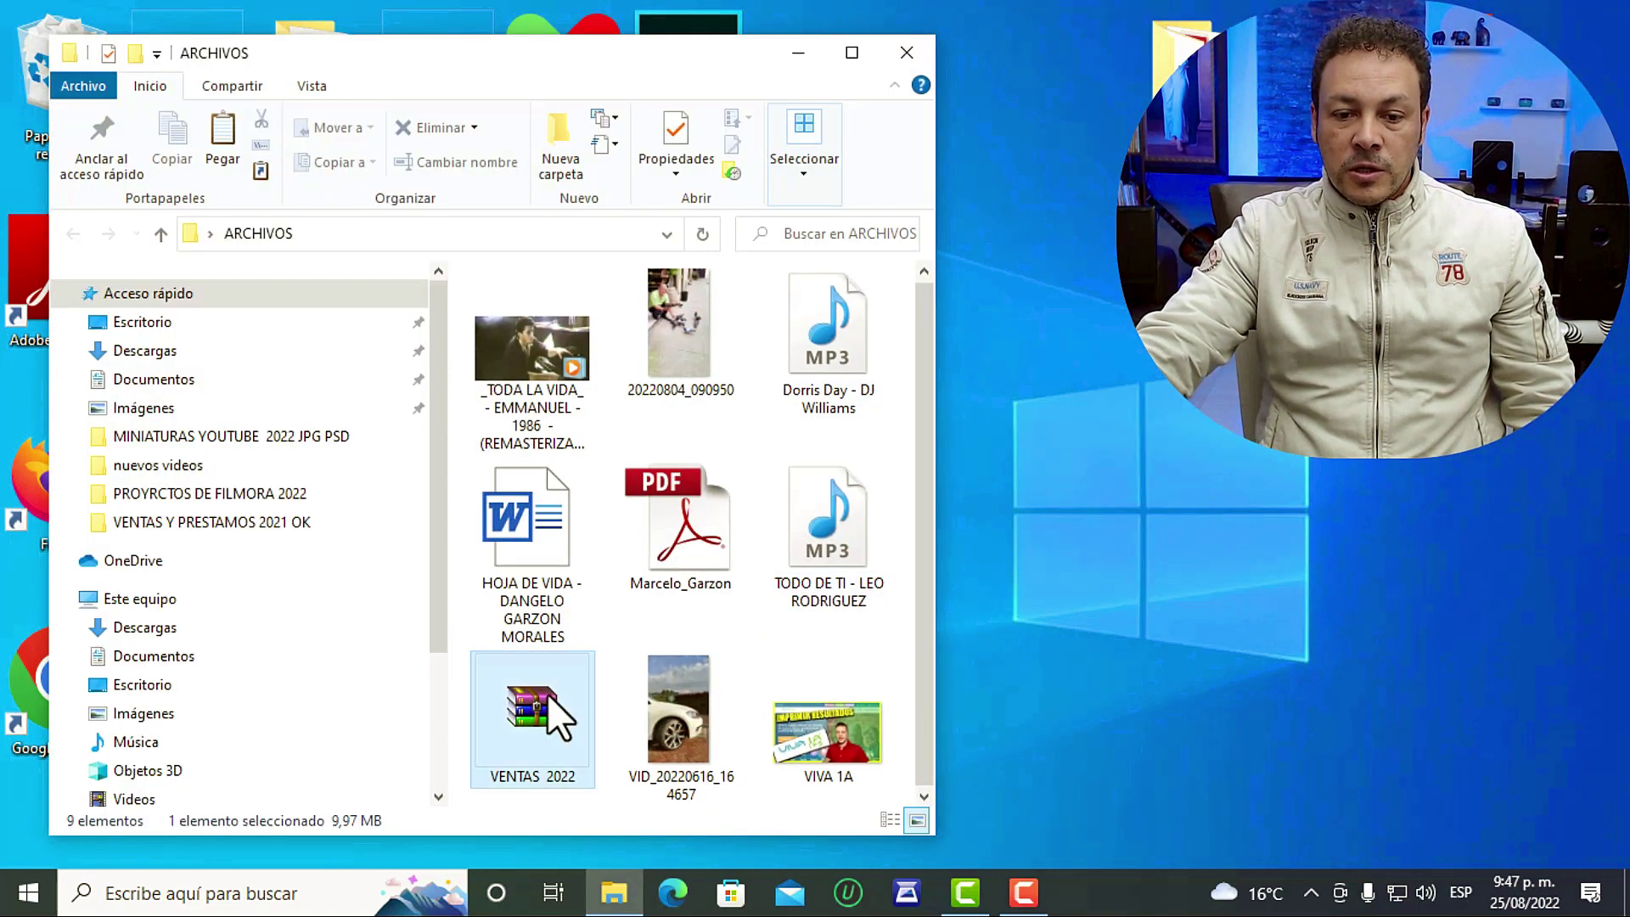
right_click(538, 704)
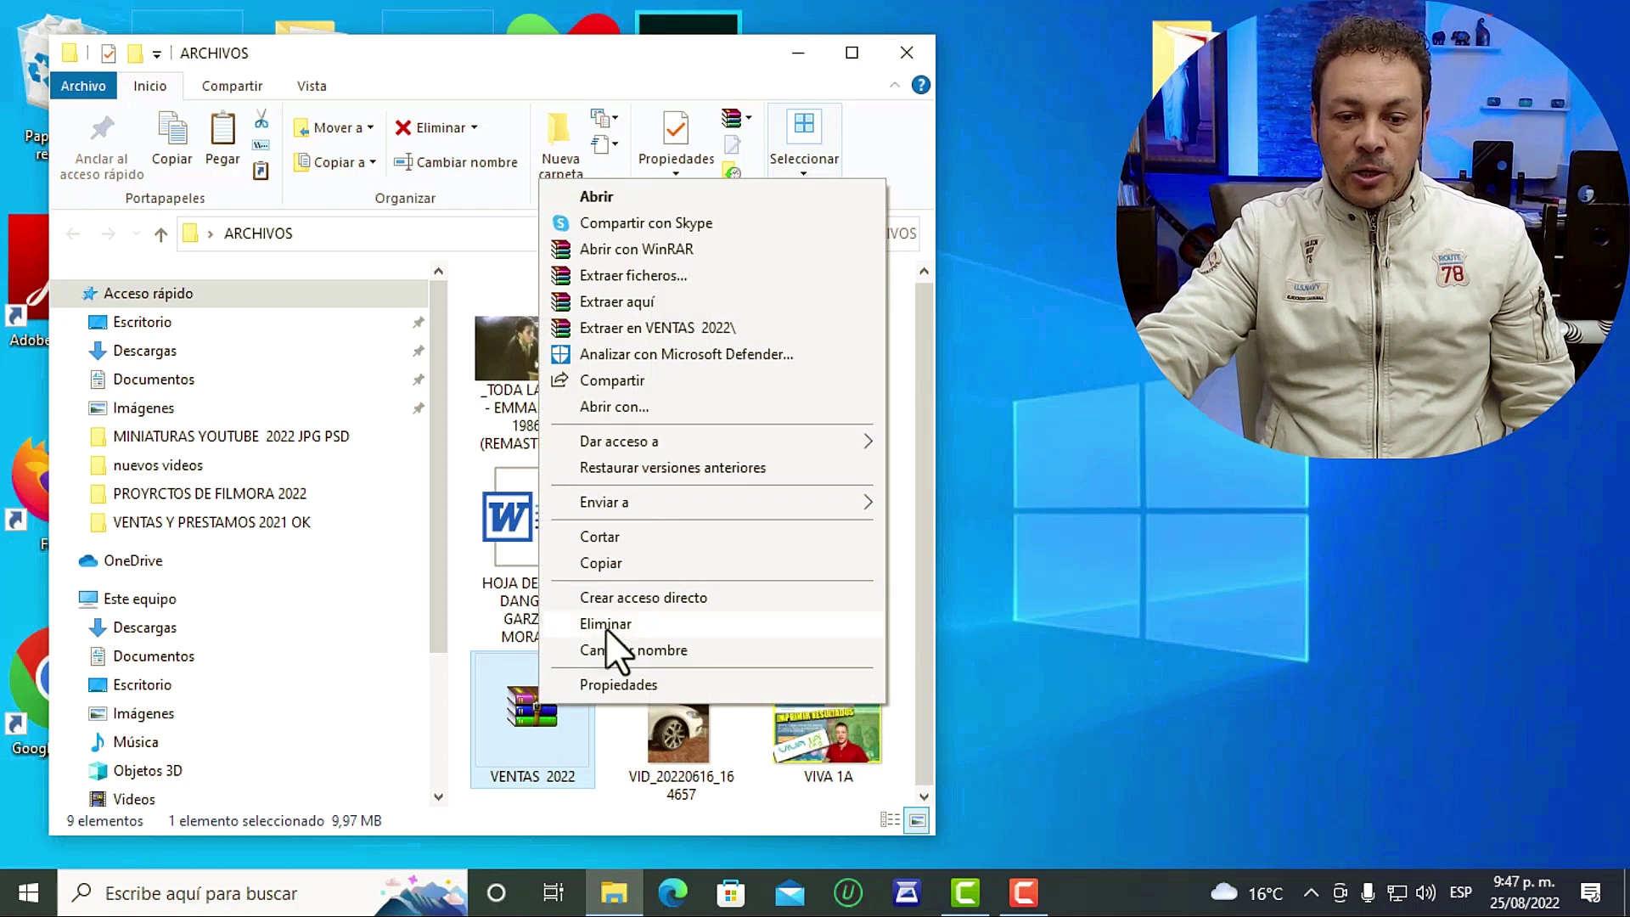
mouse_move(639, 497)
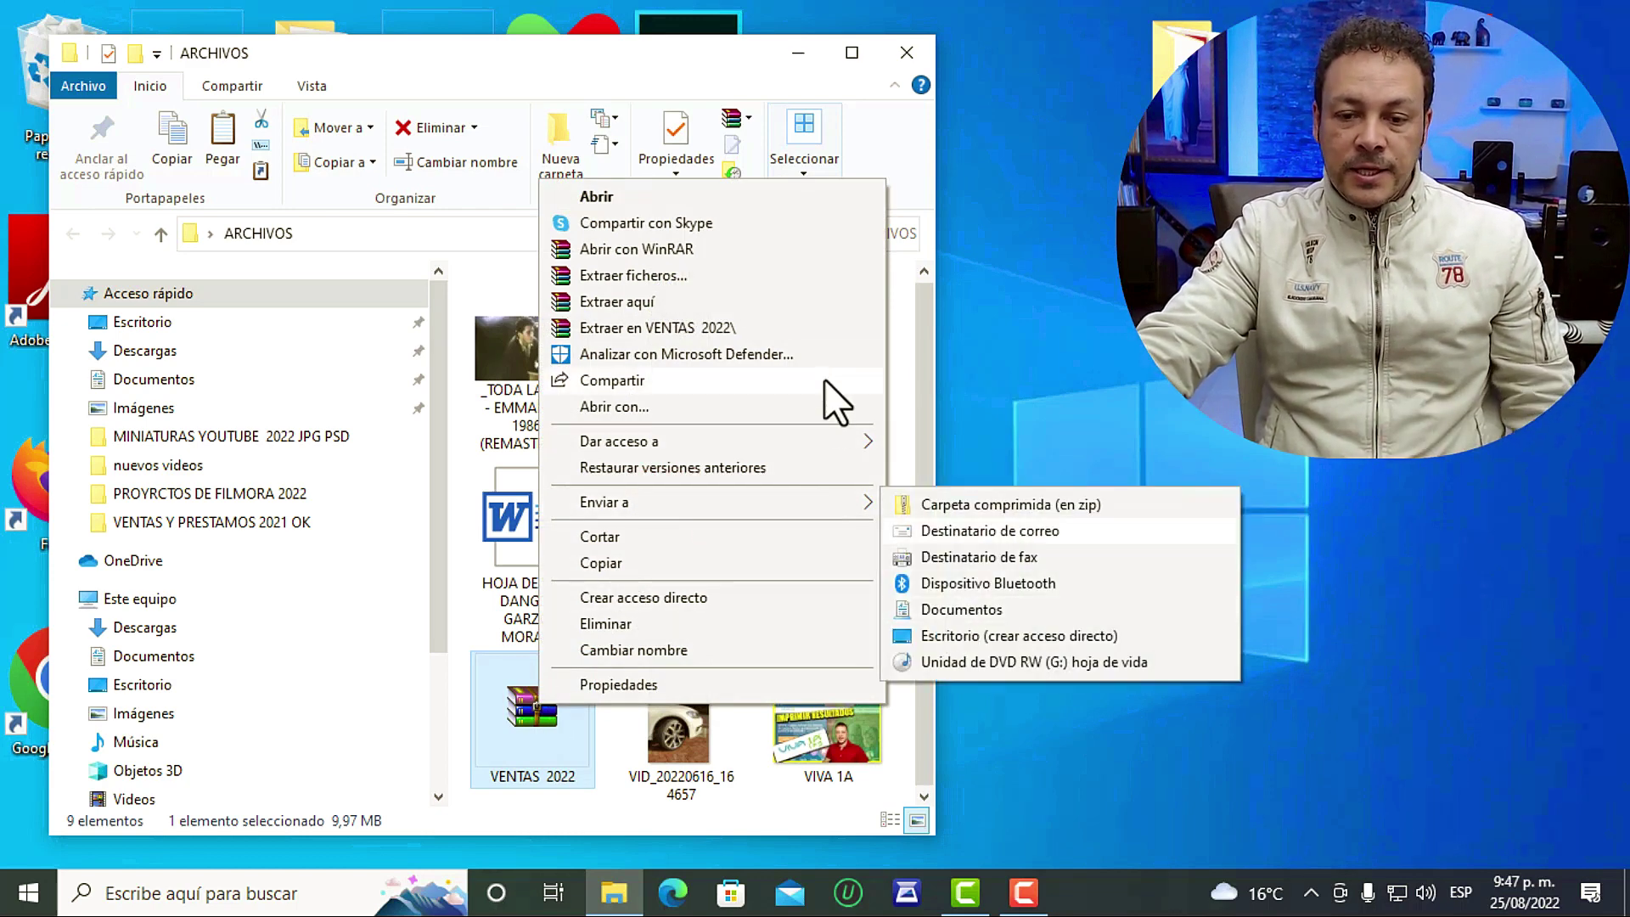
left_click(591, 68)
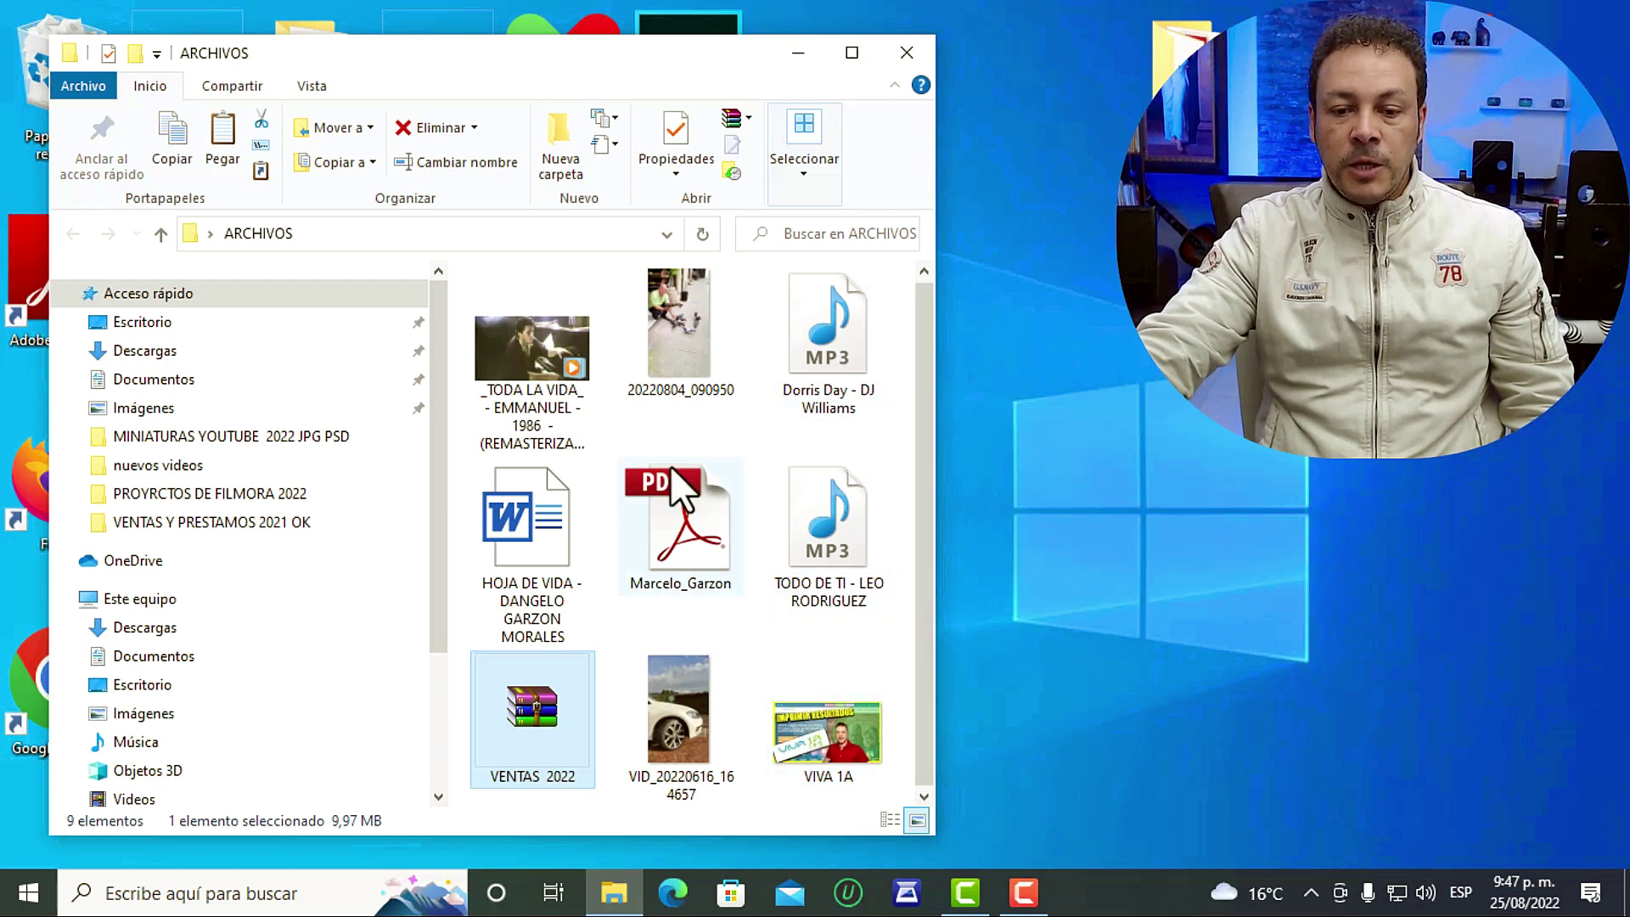
mouse_move(625, 367)
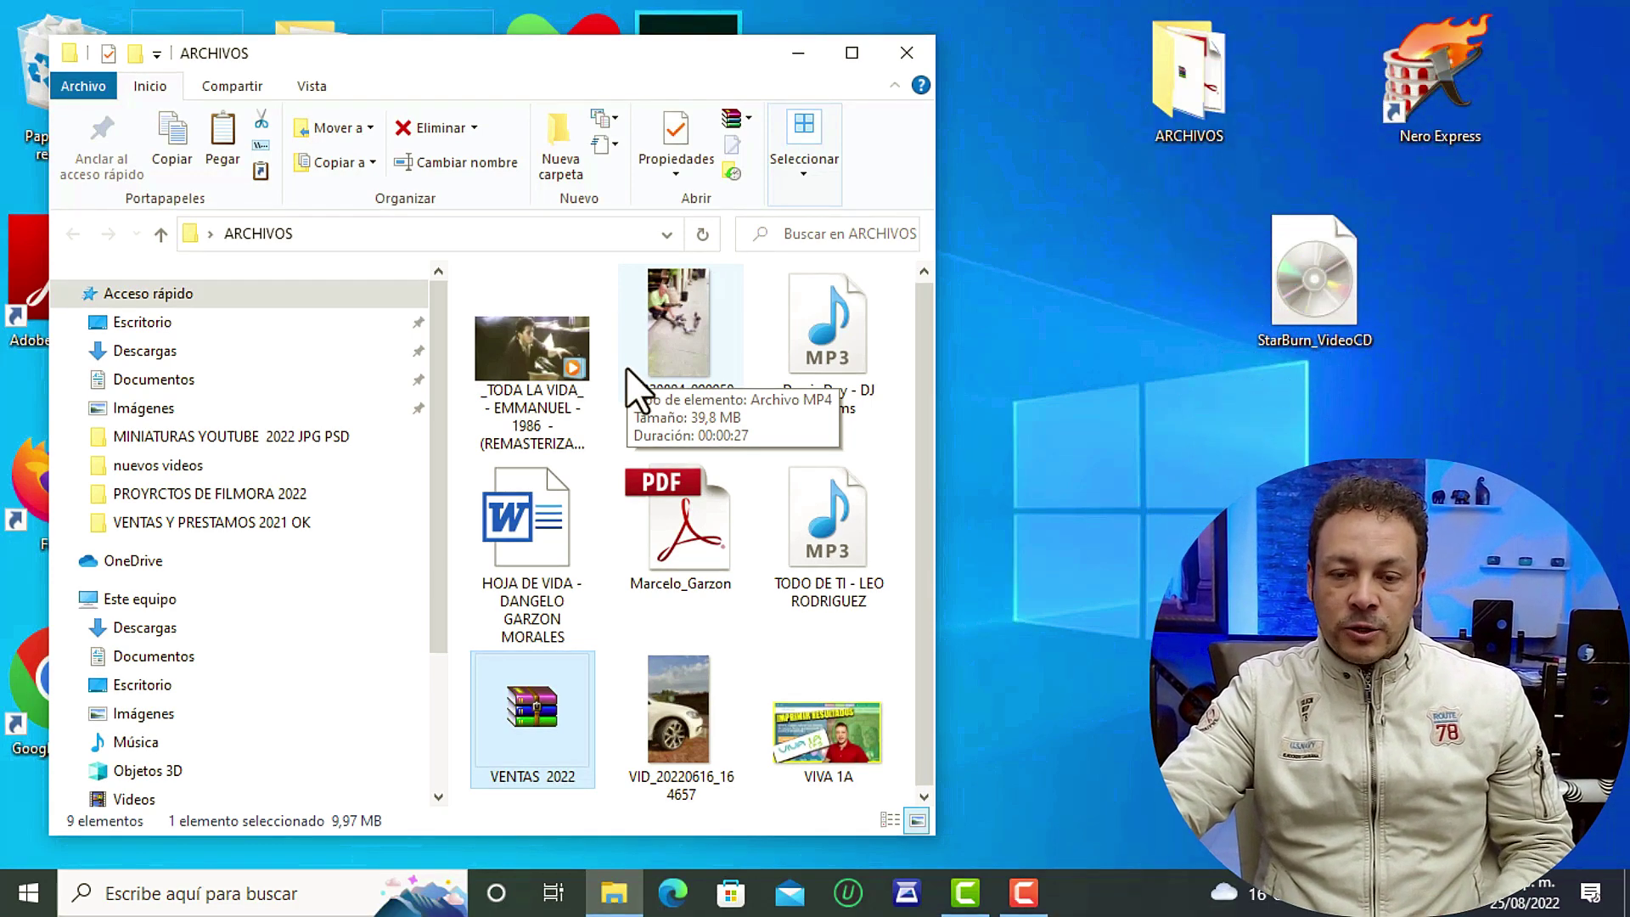
left_click(807, 54)
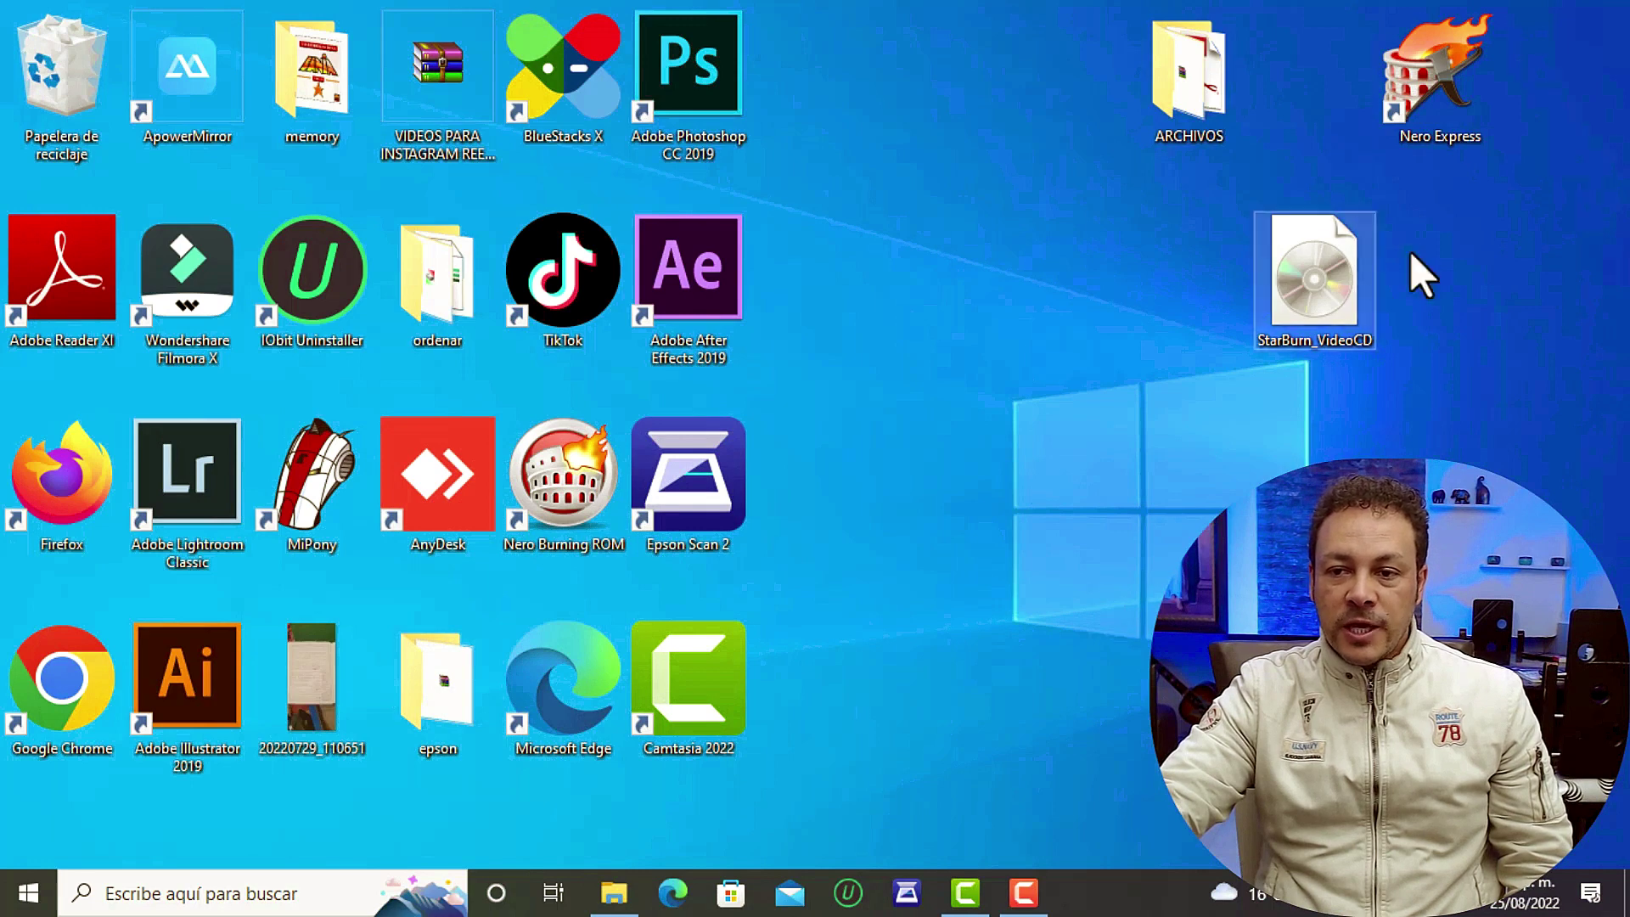
- Launch Nero Express, start a CD de datos compilation and move its window clear of the desktop's ARCHIVOS folder
double_click(1440, 74)
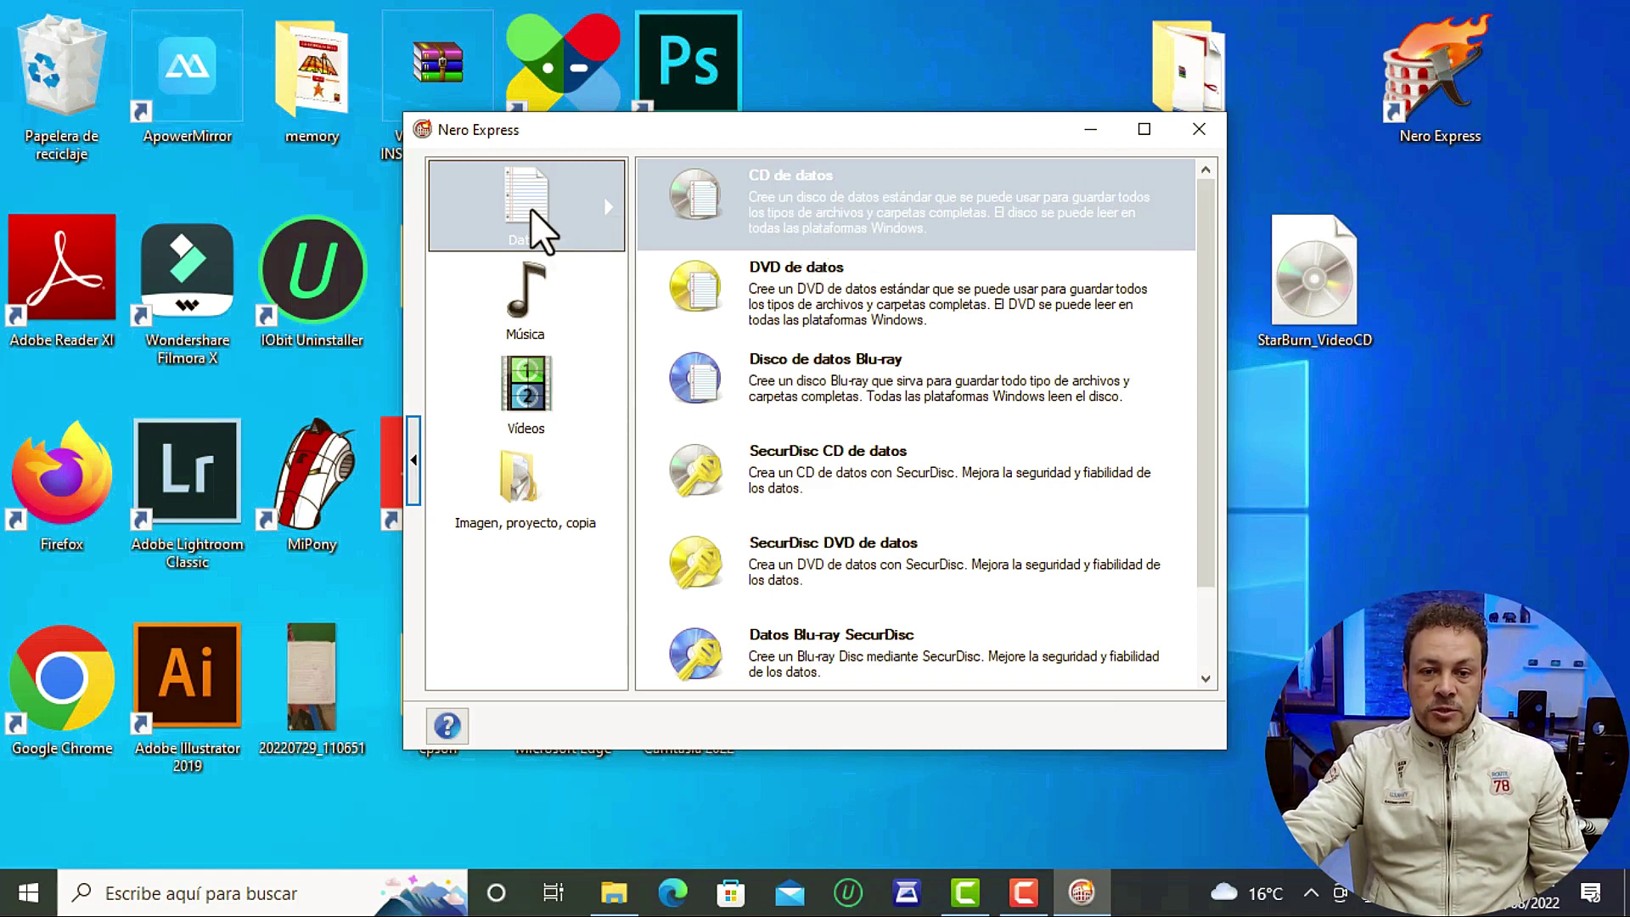
left_click(799, 193)
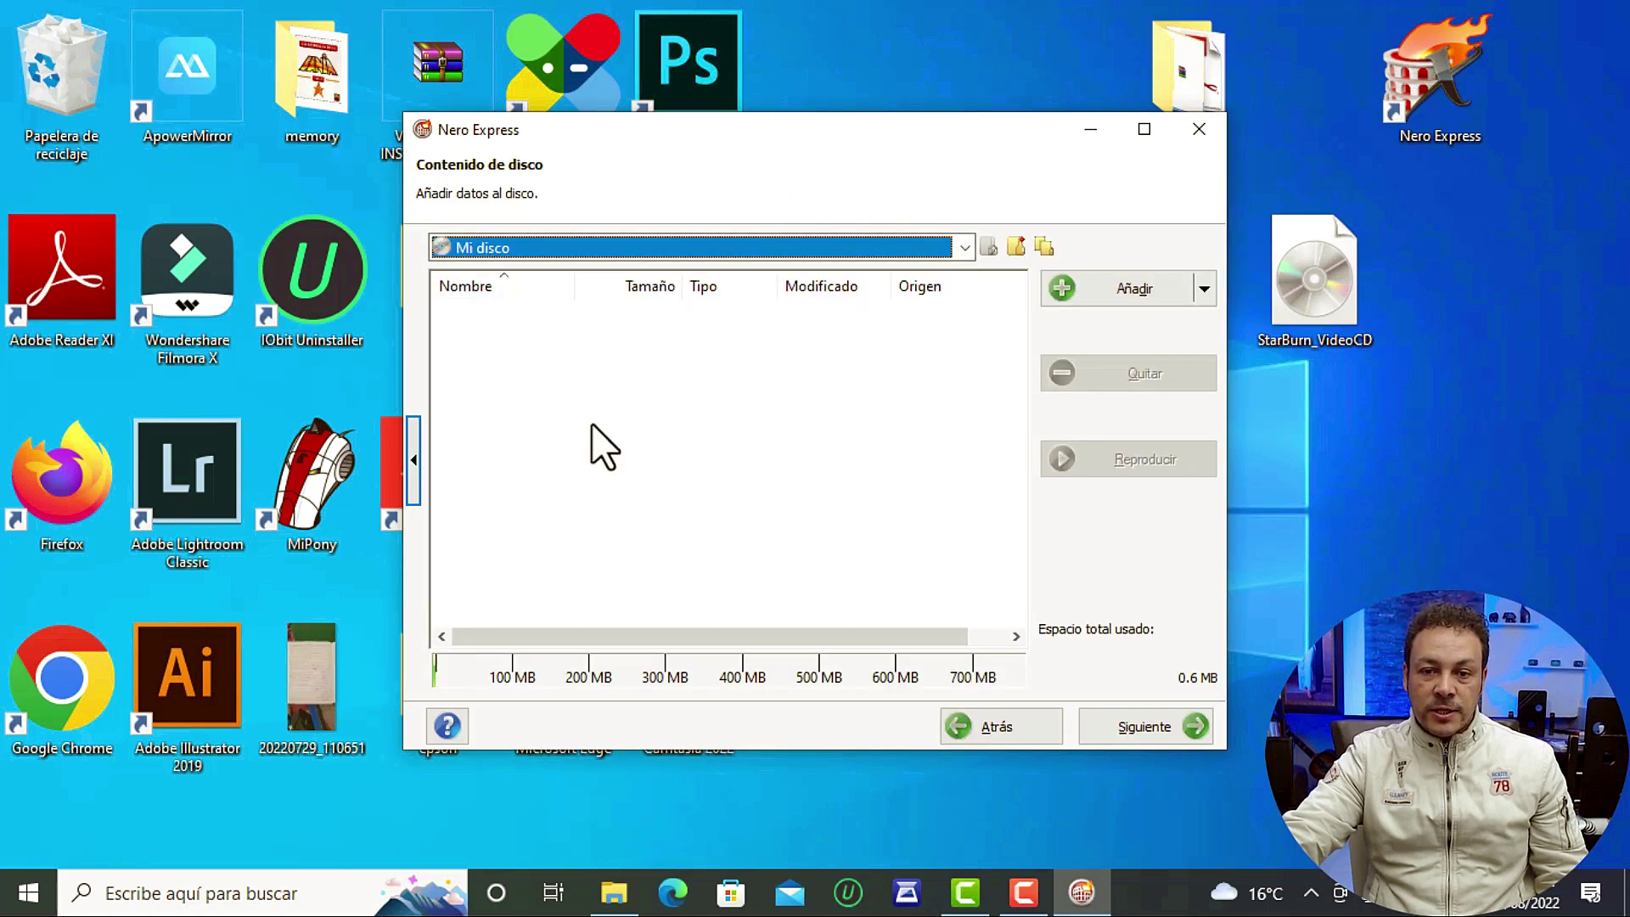
left_click_drag(940, 124, 511, 53)
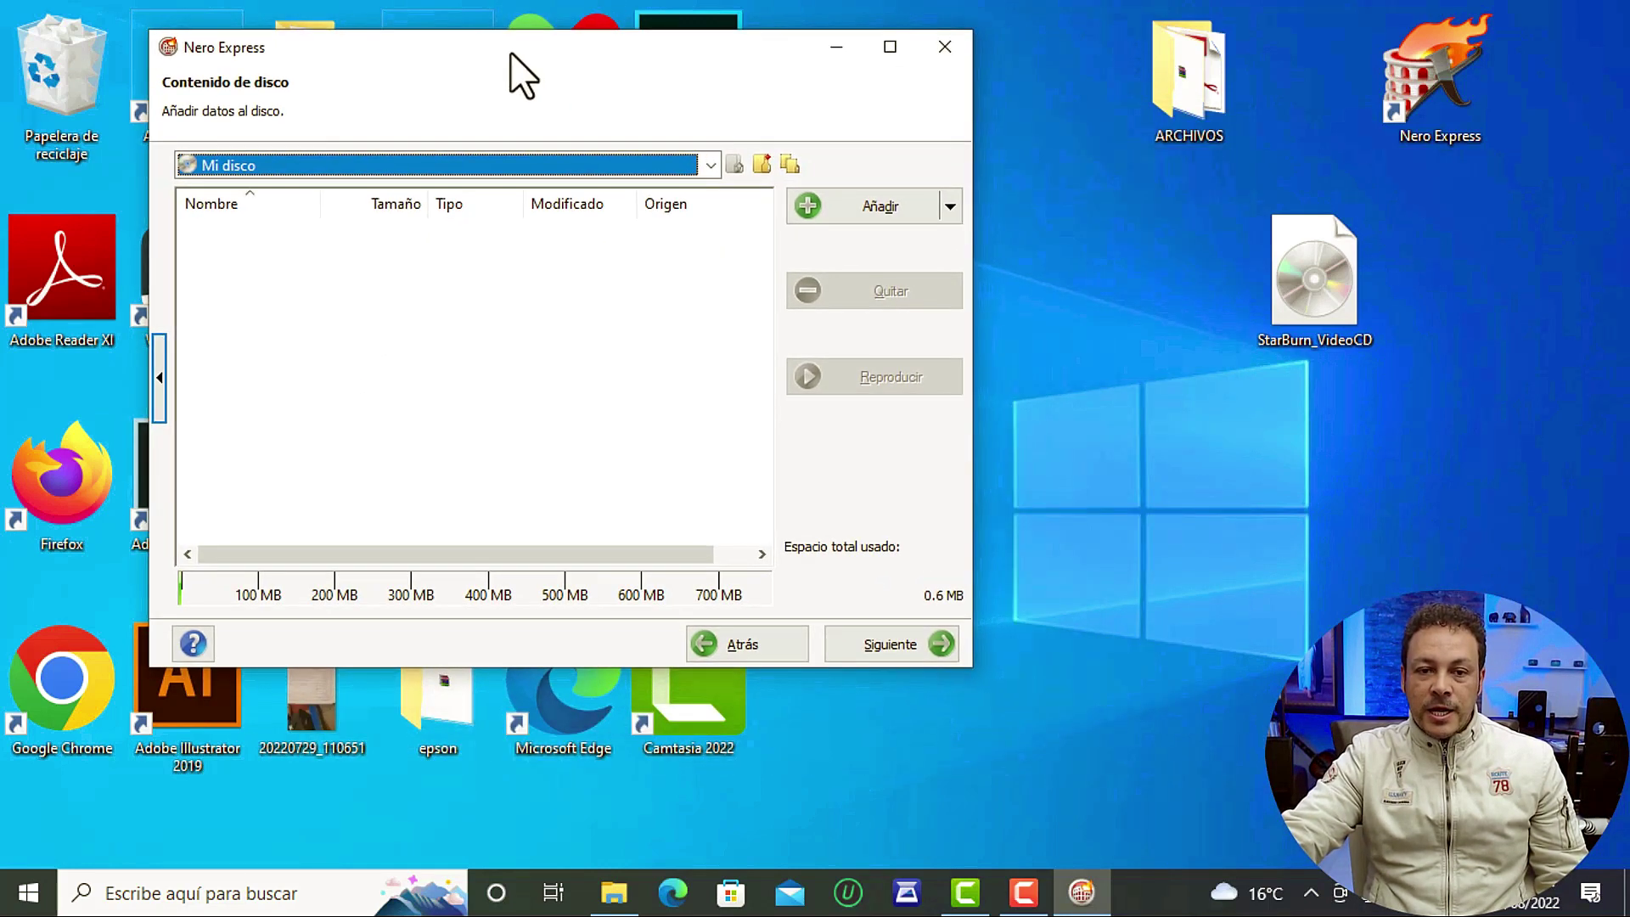
- Open the desktop's ARCHIVOS folder and shrink its window so the Nero Express file list stays uncovered
left_click(1196, 85)
double_click(1190, 88)
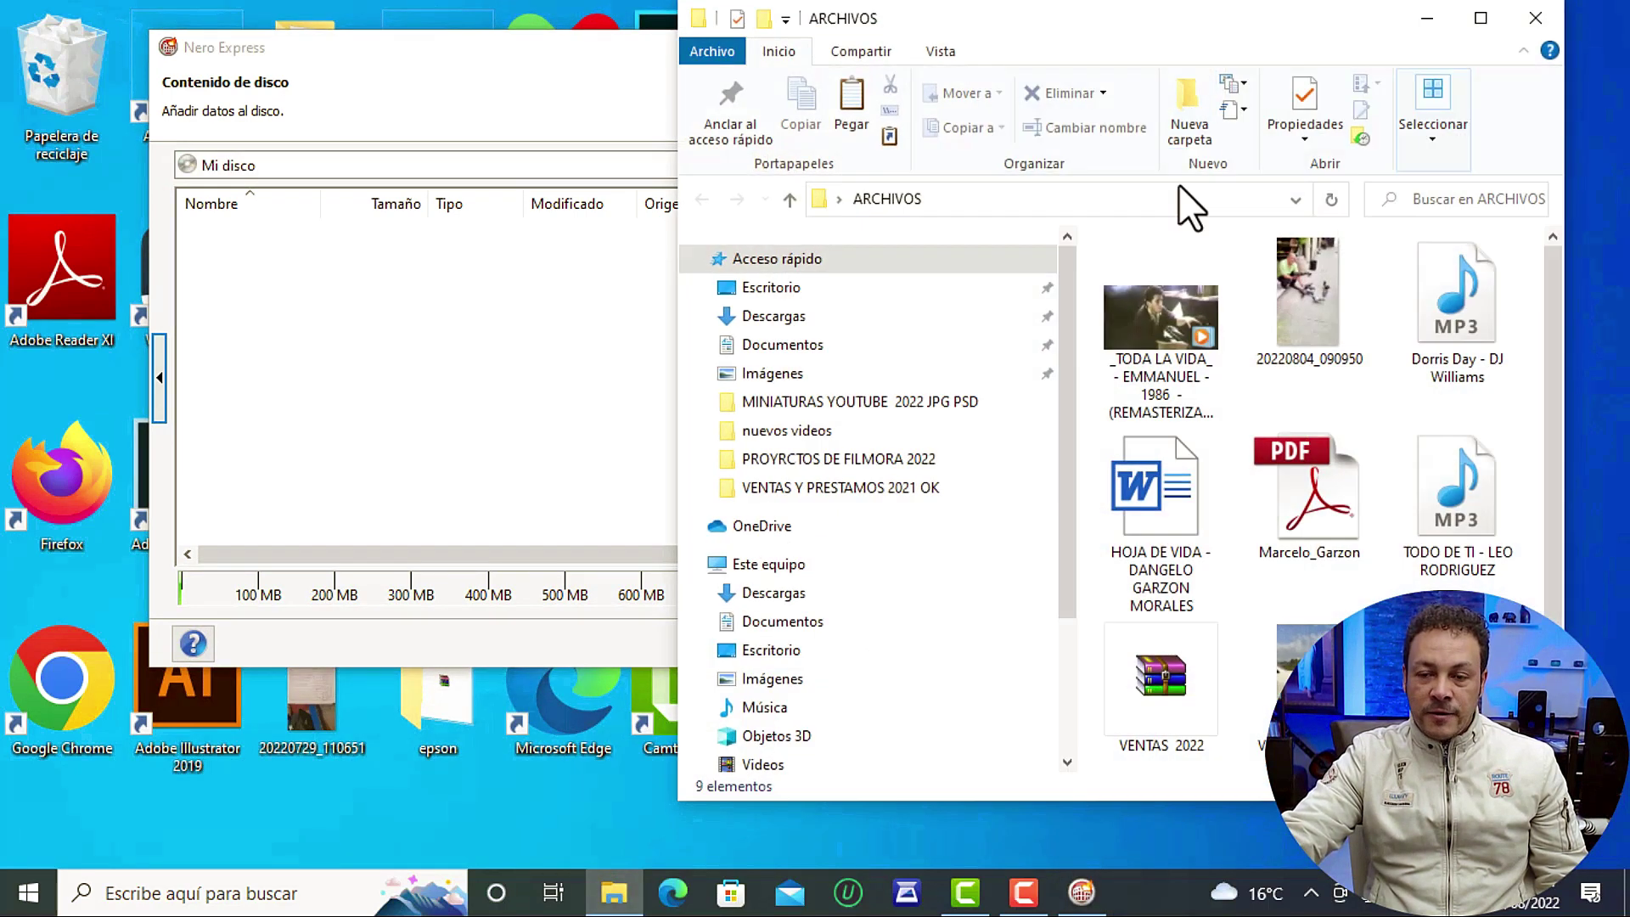
left_click_drag(679, 801, 837, 679)
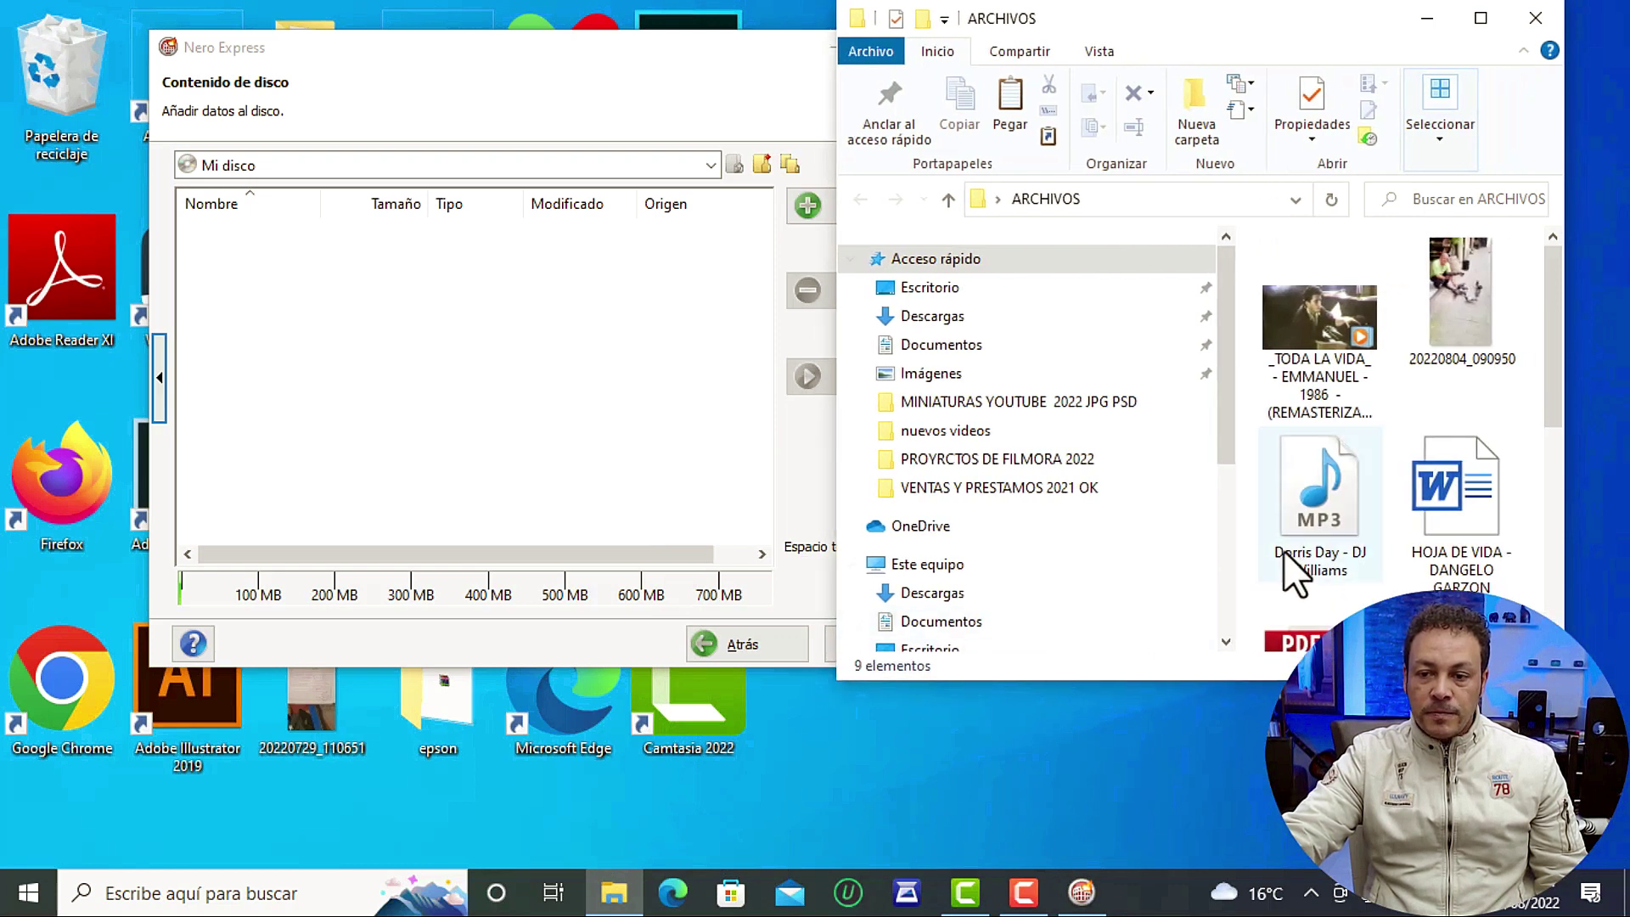
- Add the TODA LA VIDA and Dorris Day songs, the 20220804_090950 video and the HOJA DE VIDA document to the disc compilation
left_click(1429, 328)
left_click_drag(1429, 327, 360, 350)
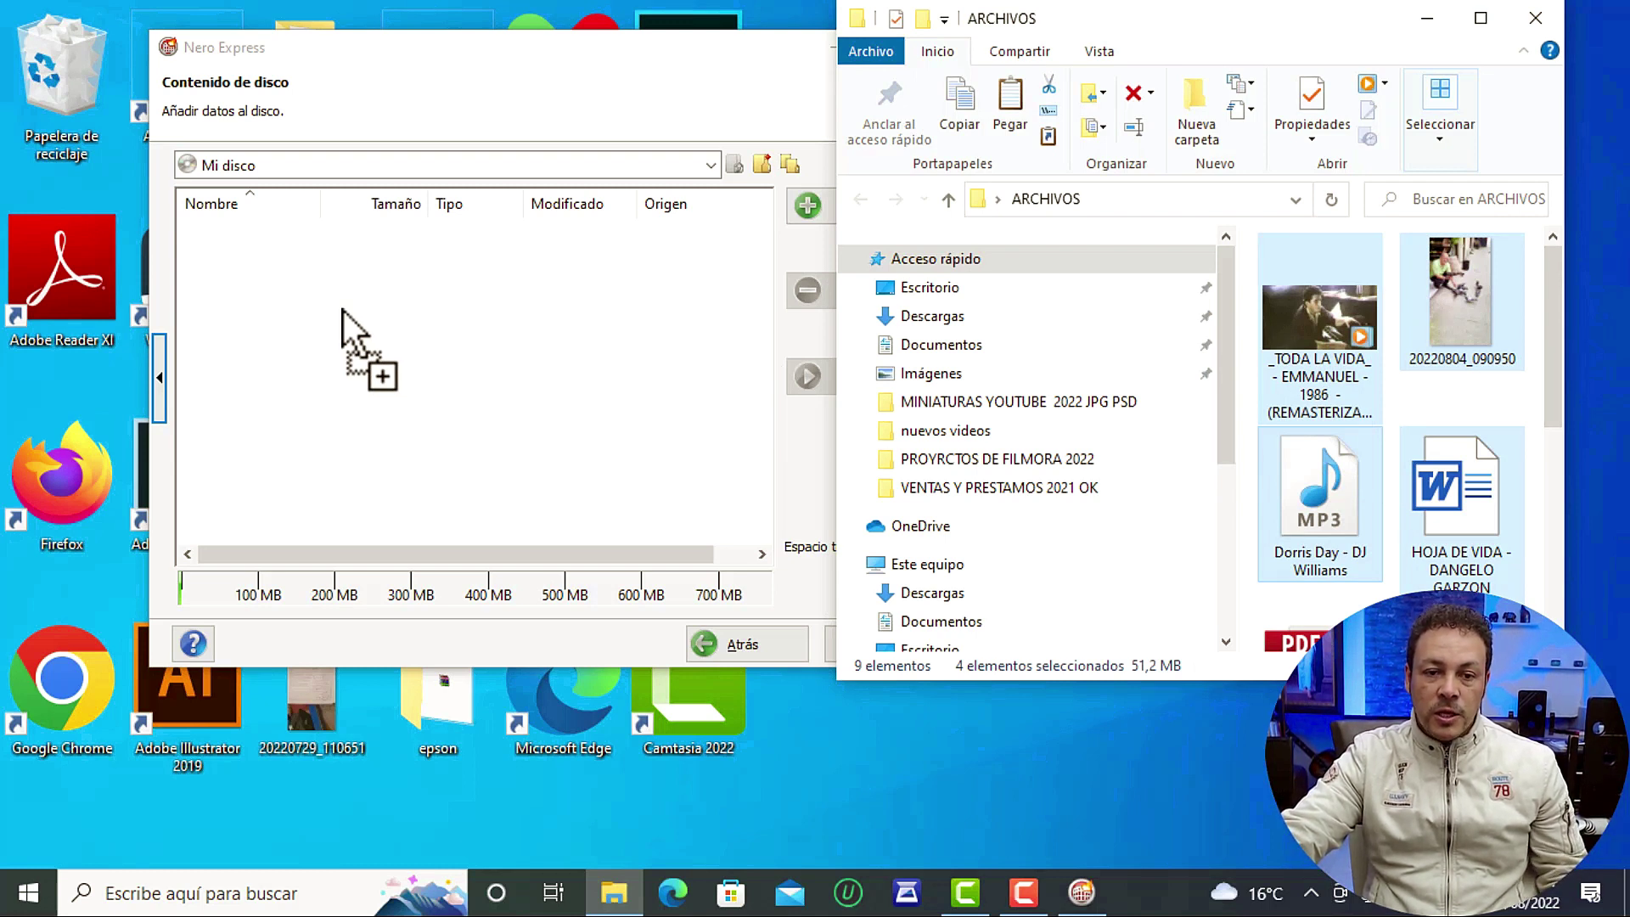
left_click_drag(342, 310, 342, 310)
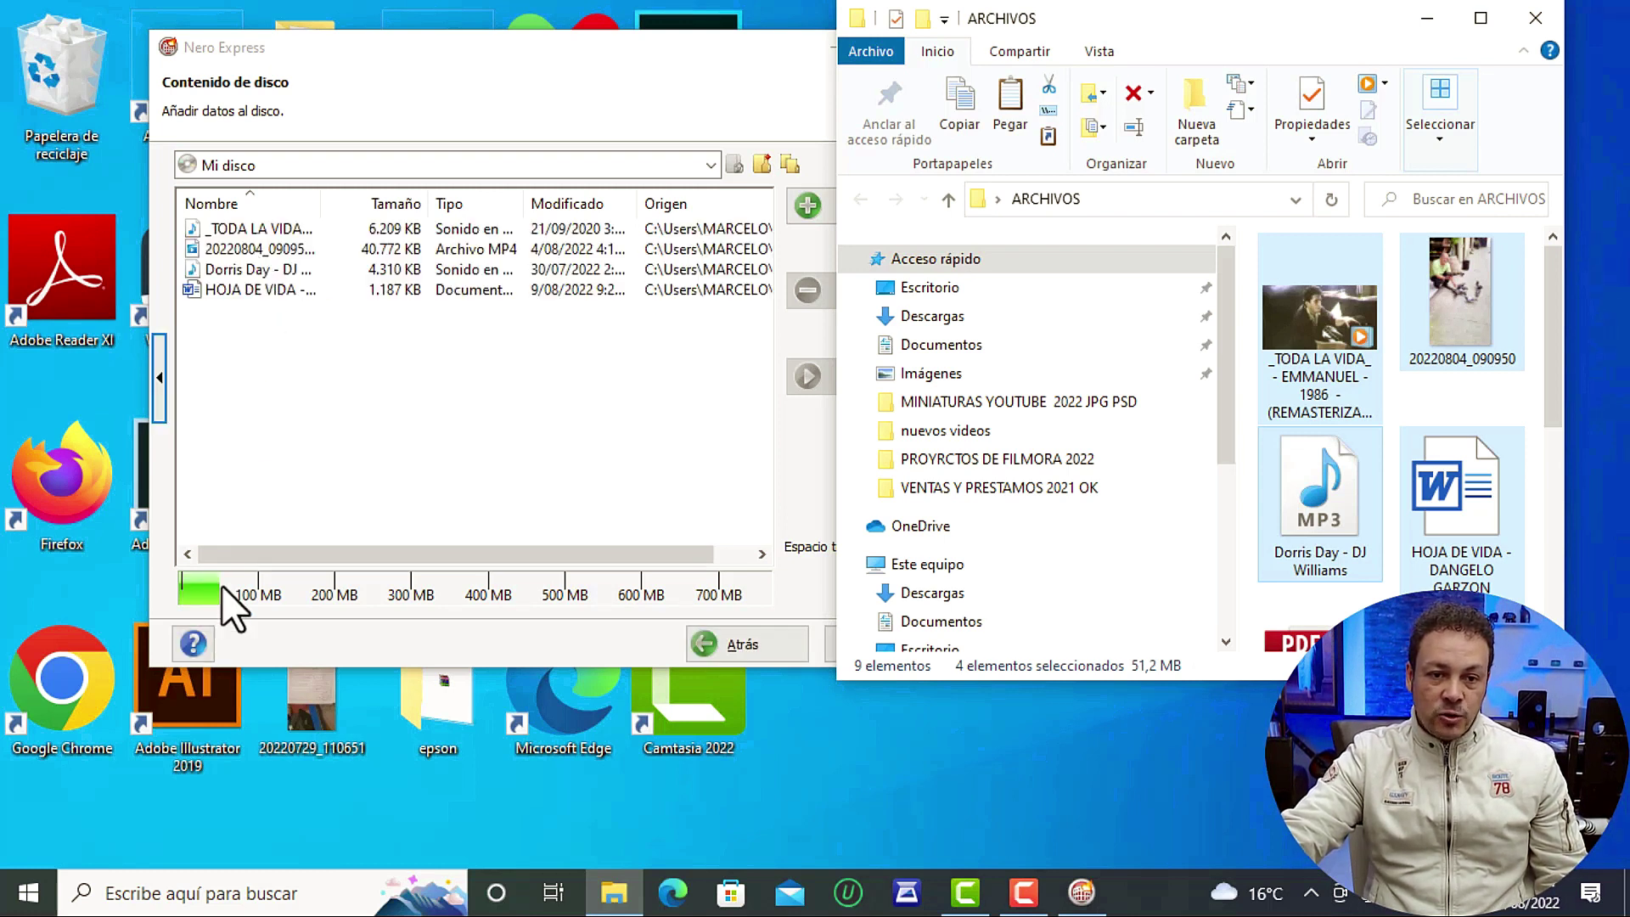
mouse_move(184, 595)
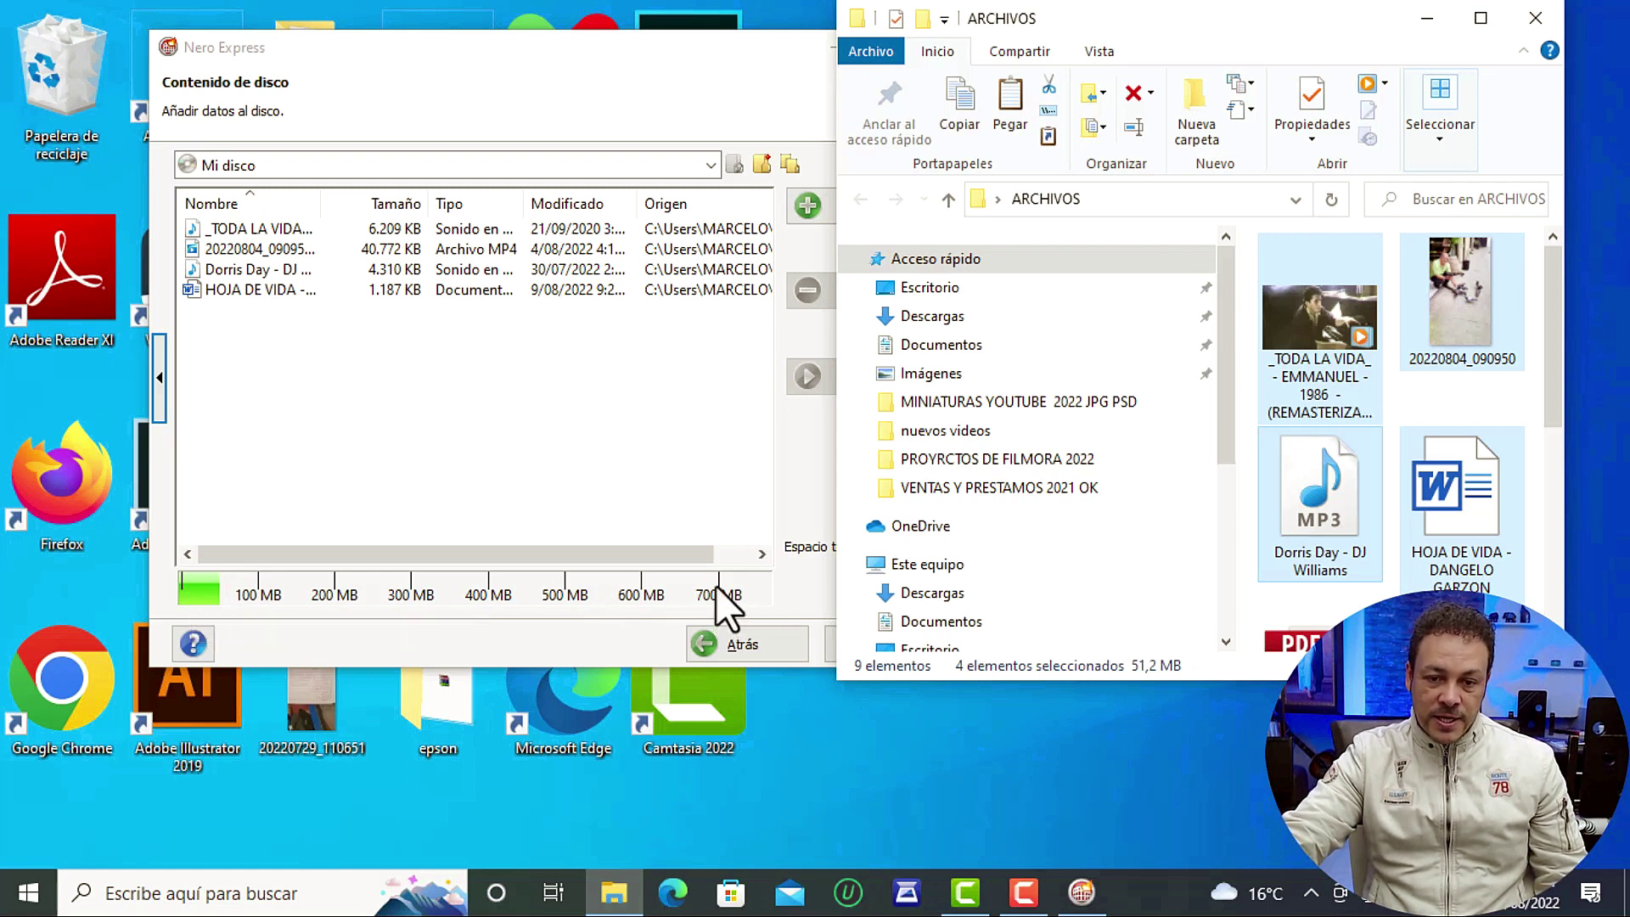
- Proceed to the final burn settings in Nero Express and name the disc "mis archivos"
left_click(595, 87)
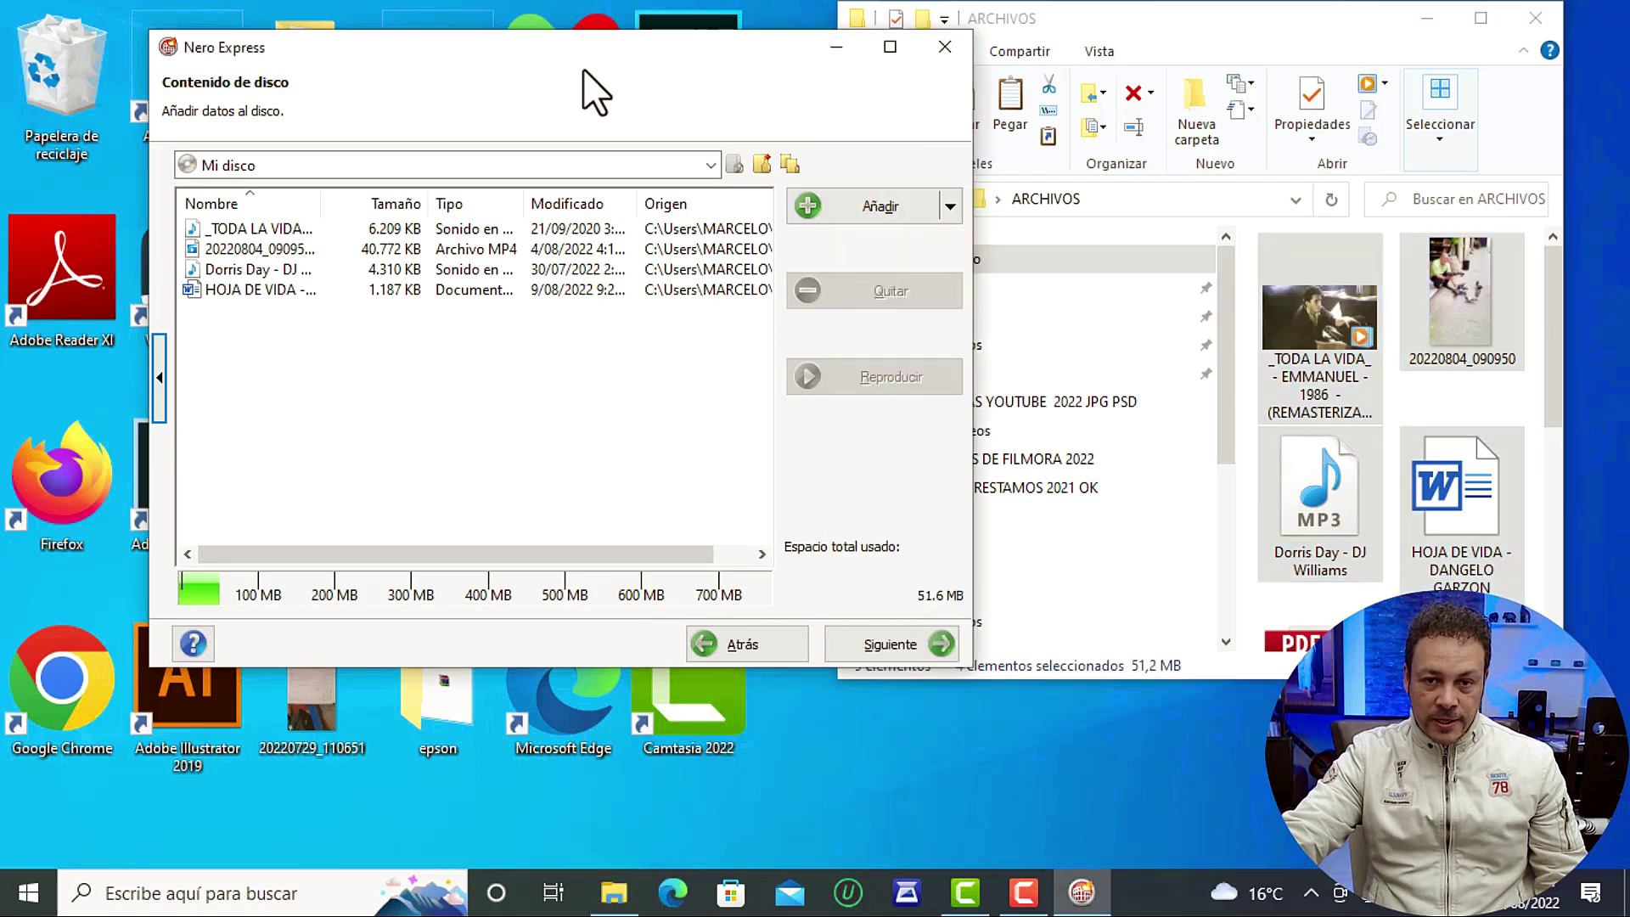
left_click(899, 643)
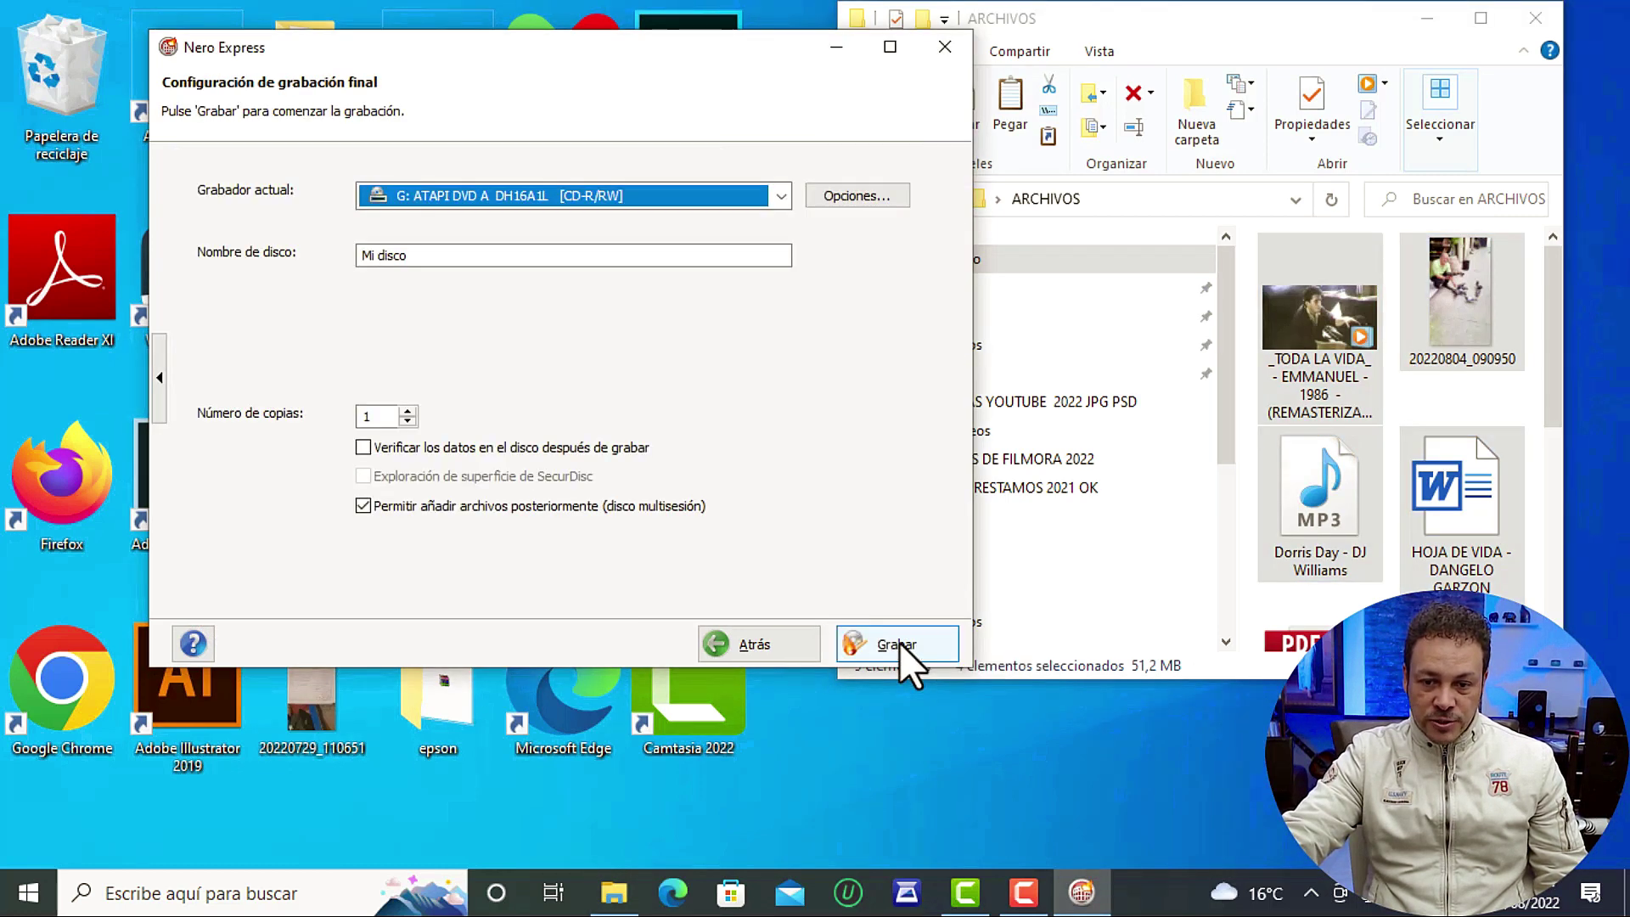
key("Tab")
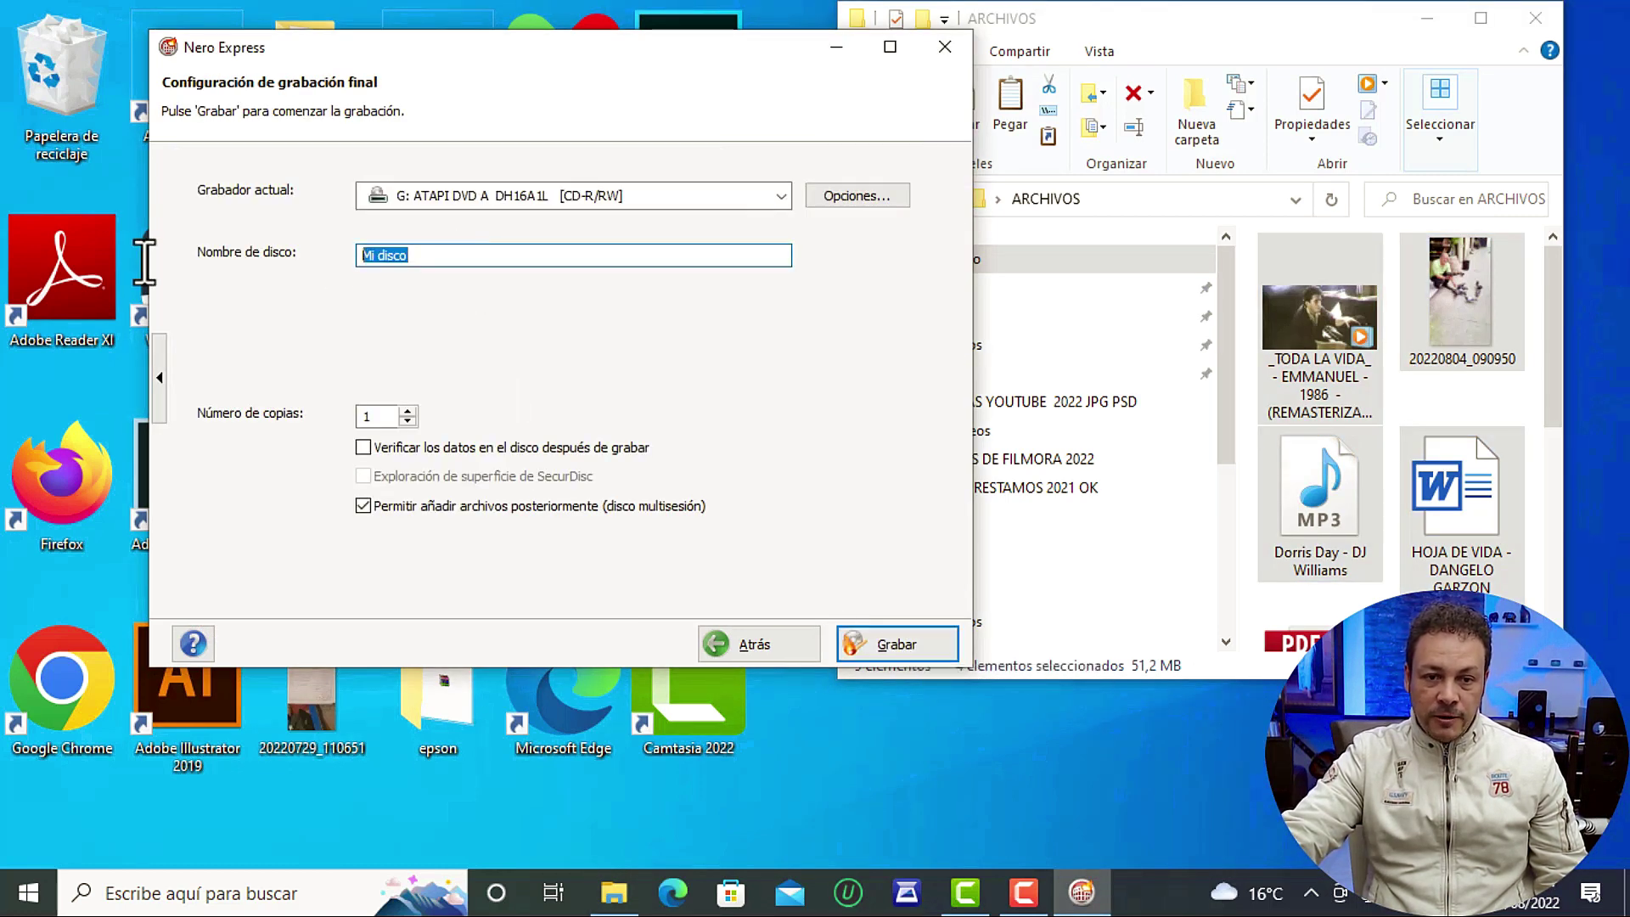
type("mis")
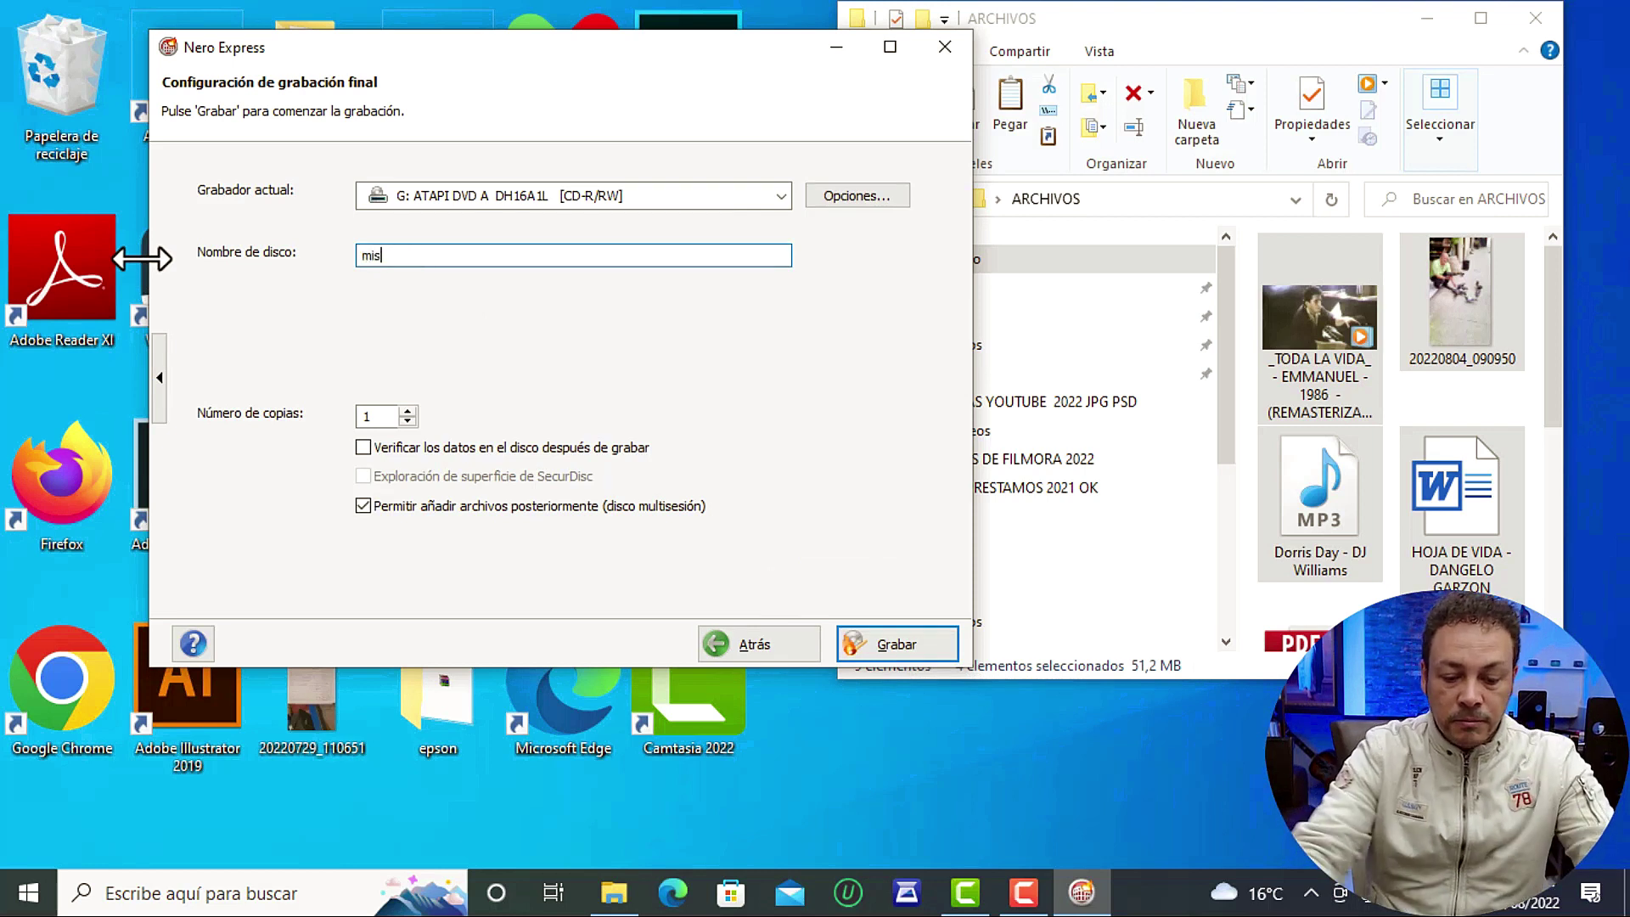
type(" archivos")
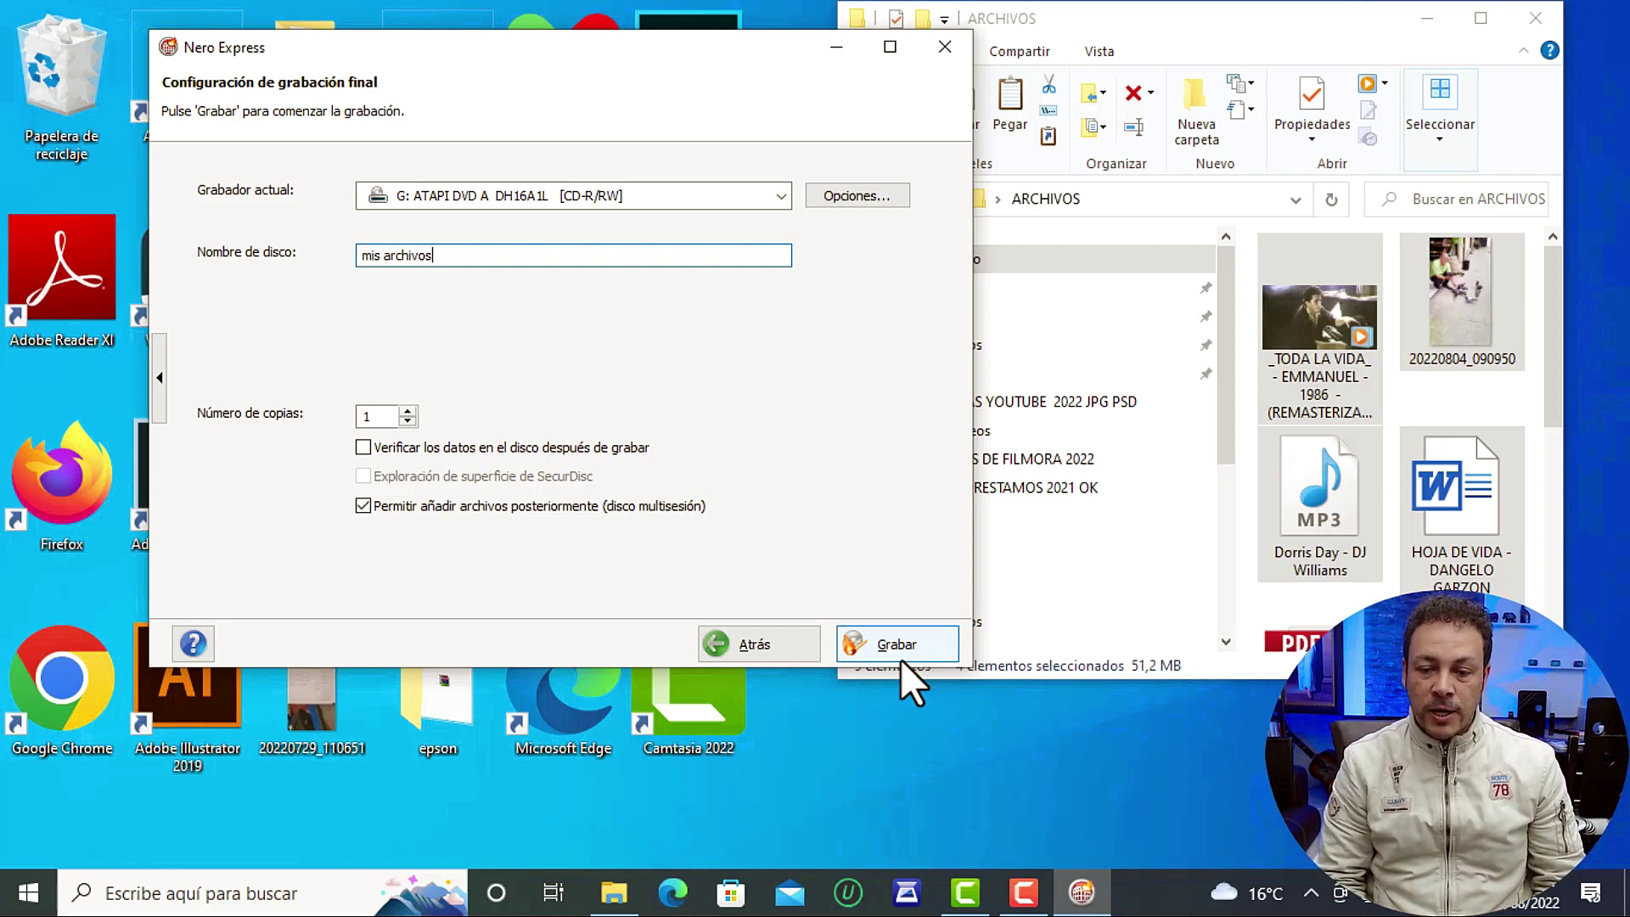
- Go back to the project selection page, discarding the data compilation without saving it
left_click(749, 635)
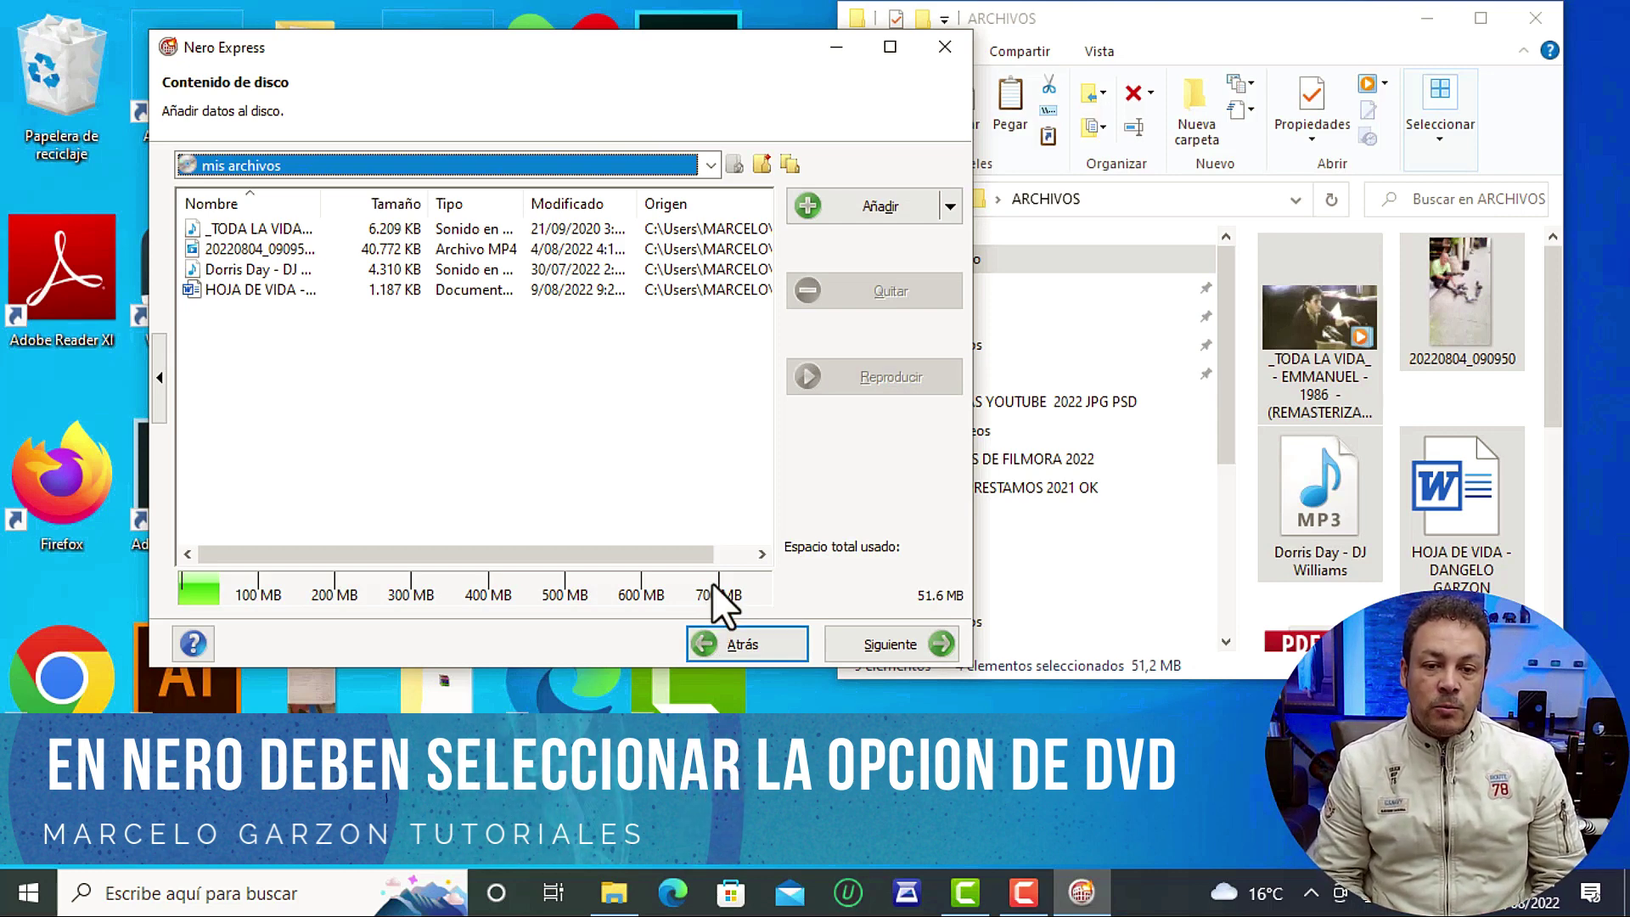
left_click(755, 642)
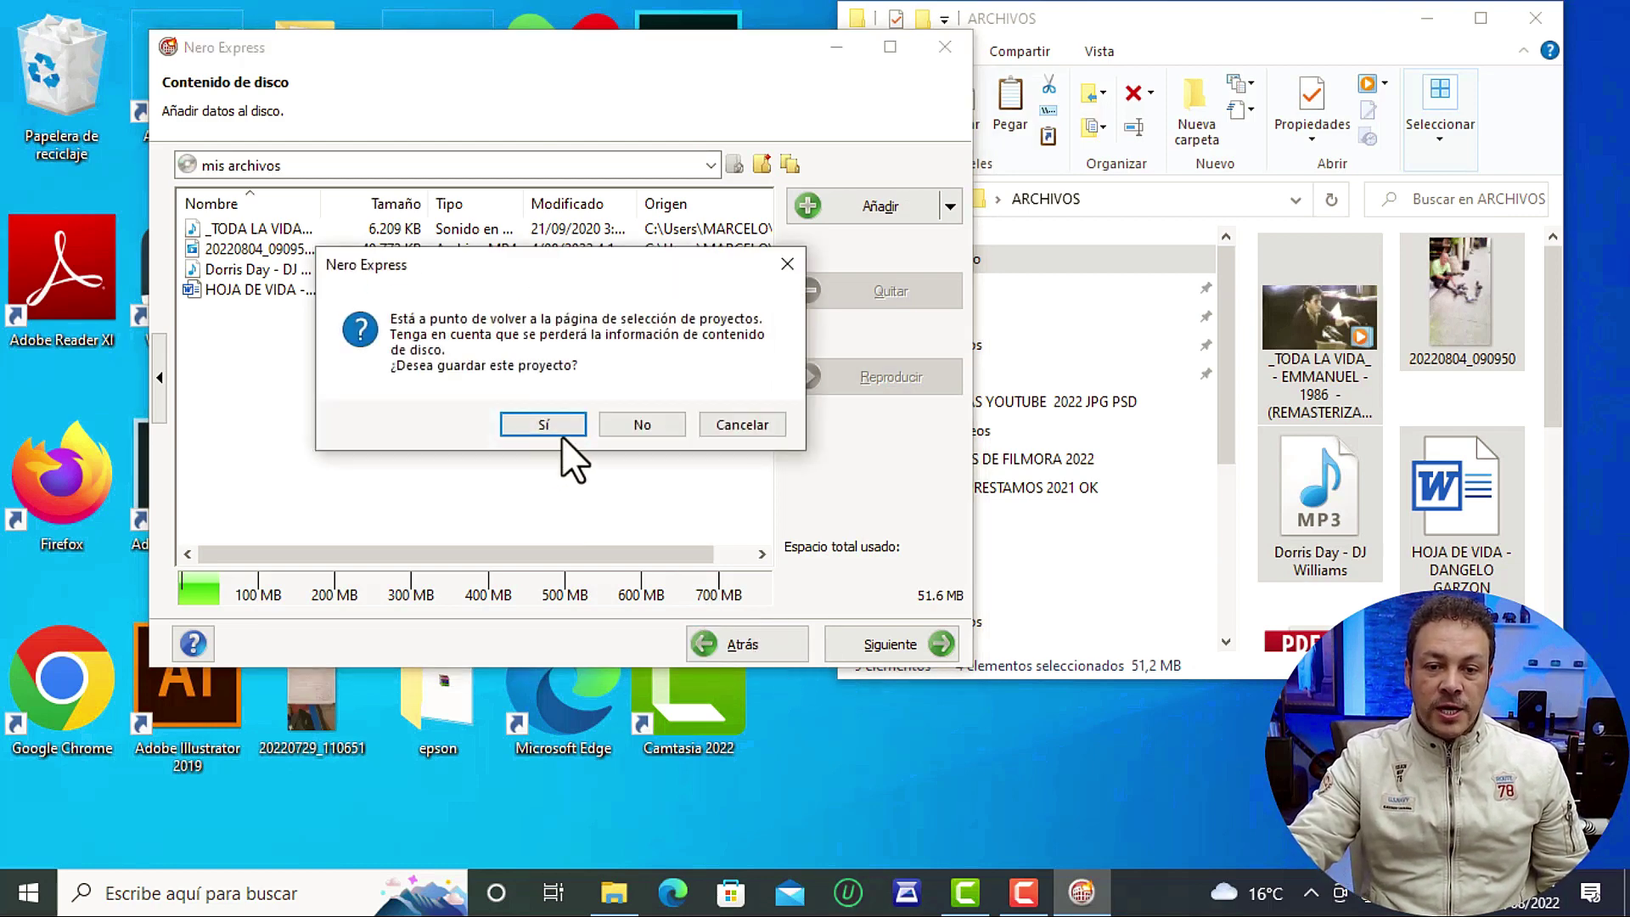
left_click(643, 425)
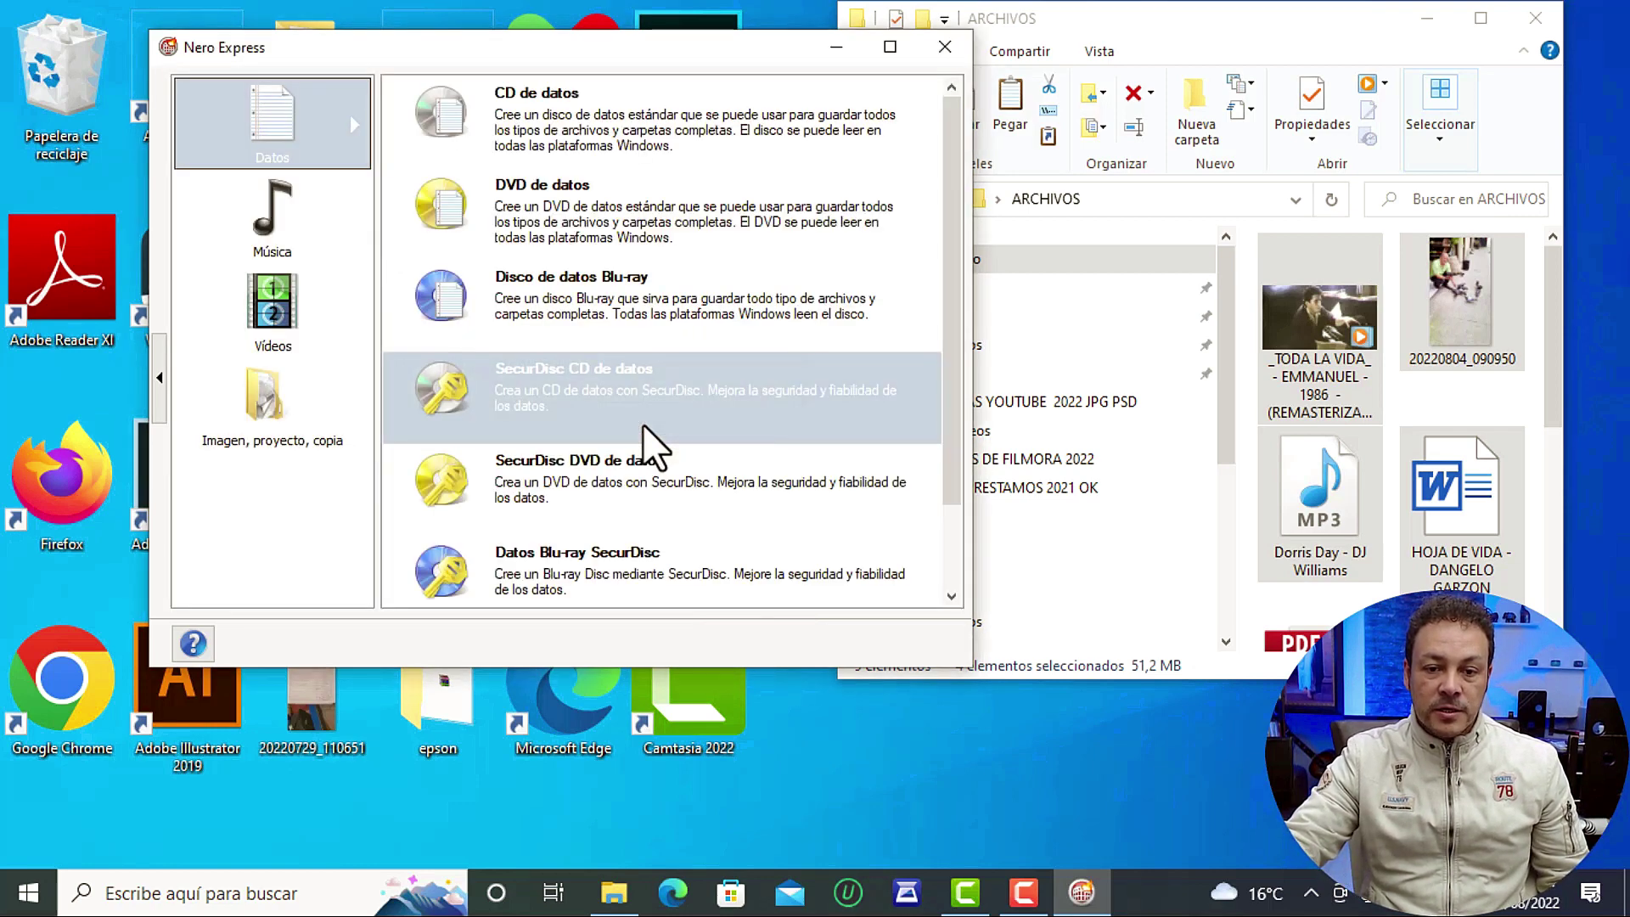
- Look through the Música project types and open an empty CD de audio Jukebox compilation
left_click(268, 225)
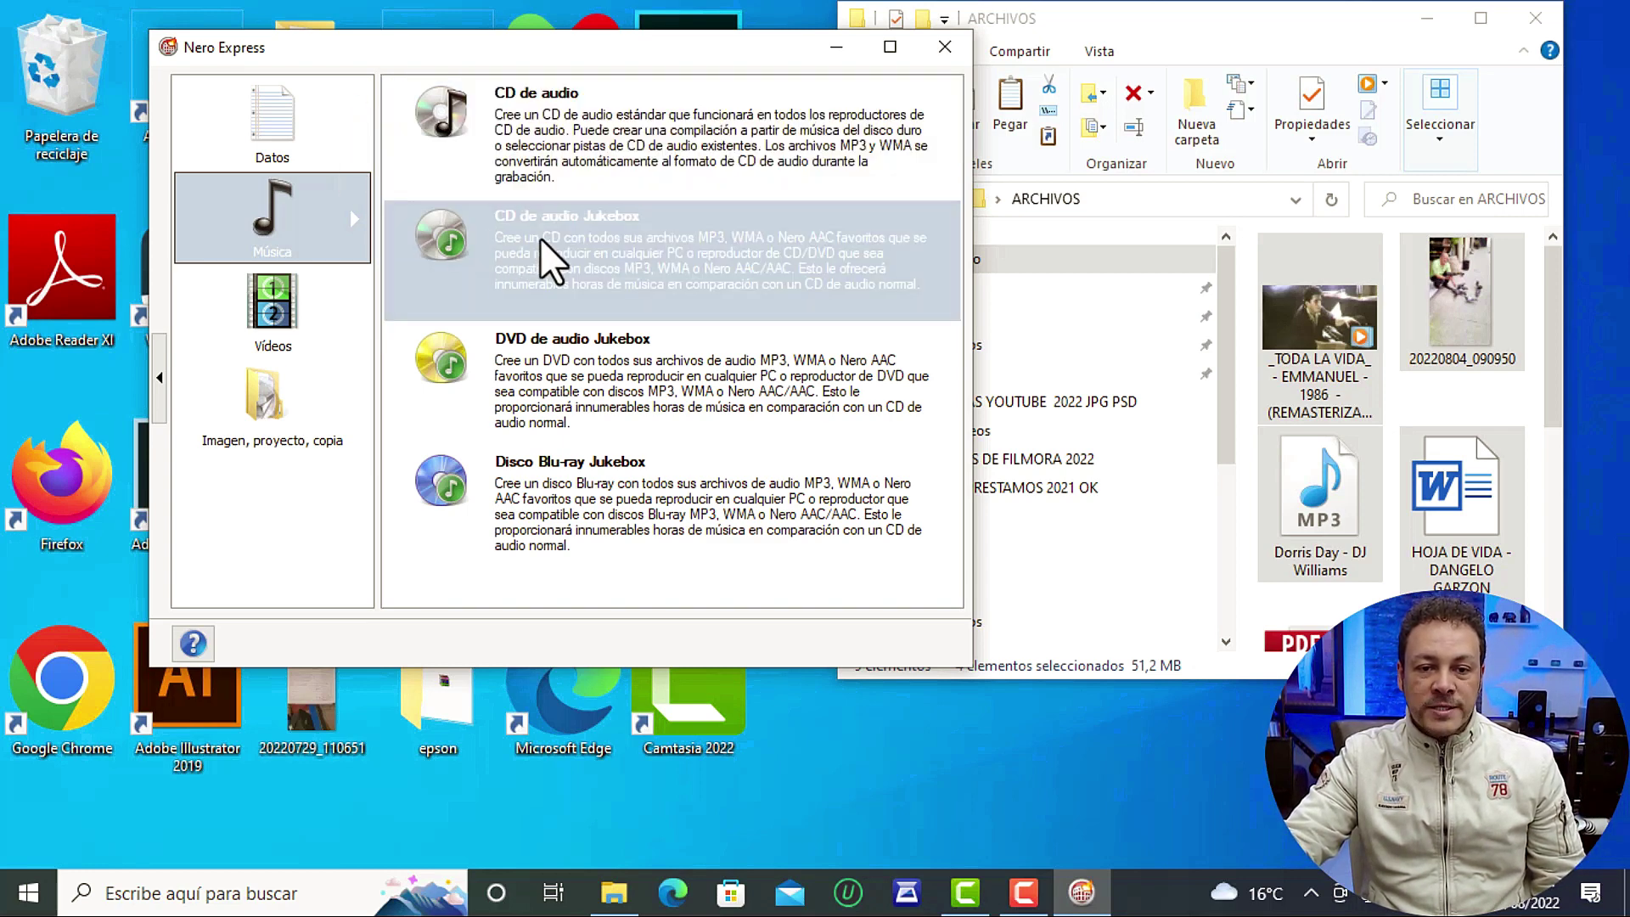
left_click(540, 238)
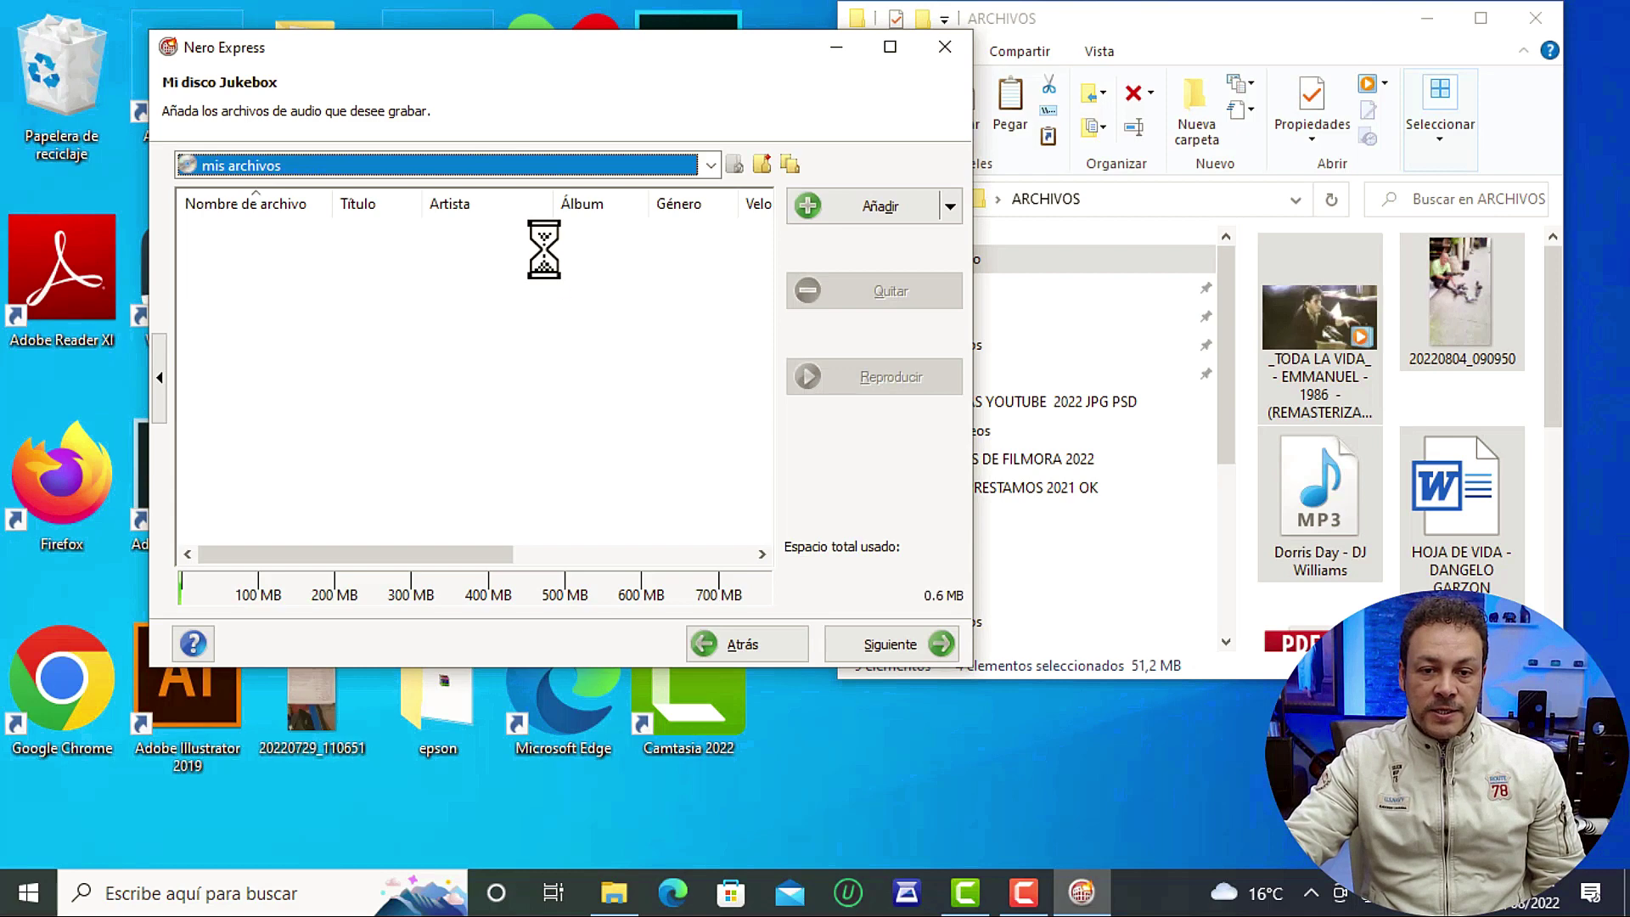
left_click(726, 642)
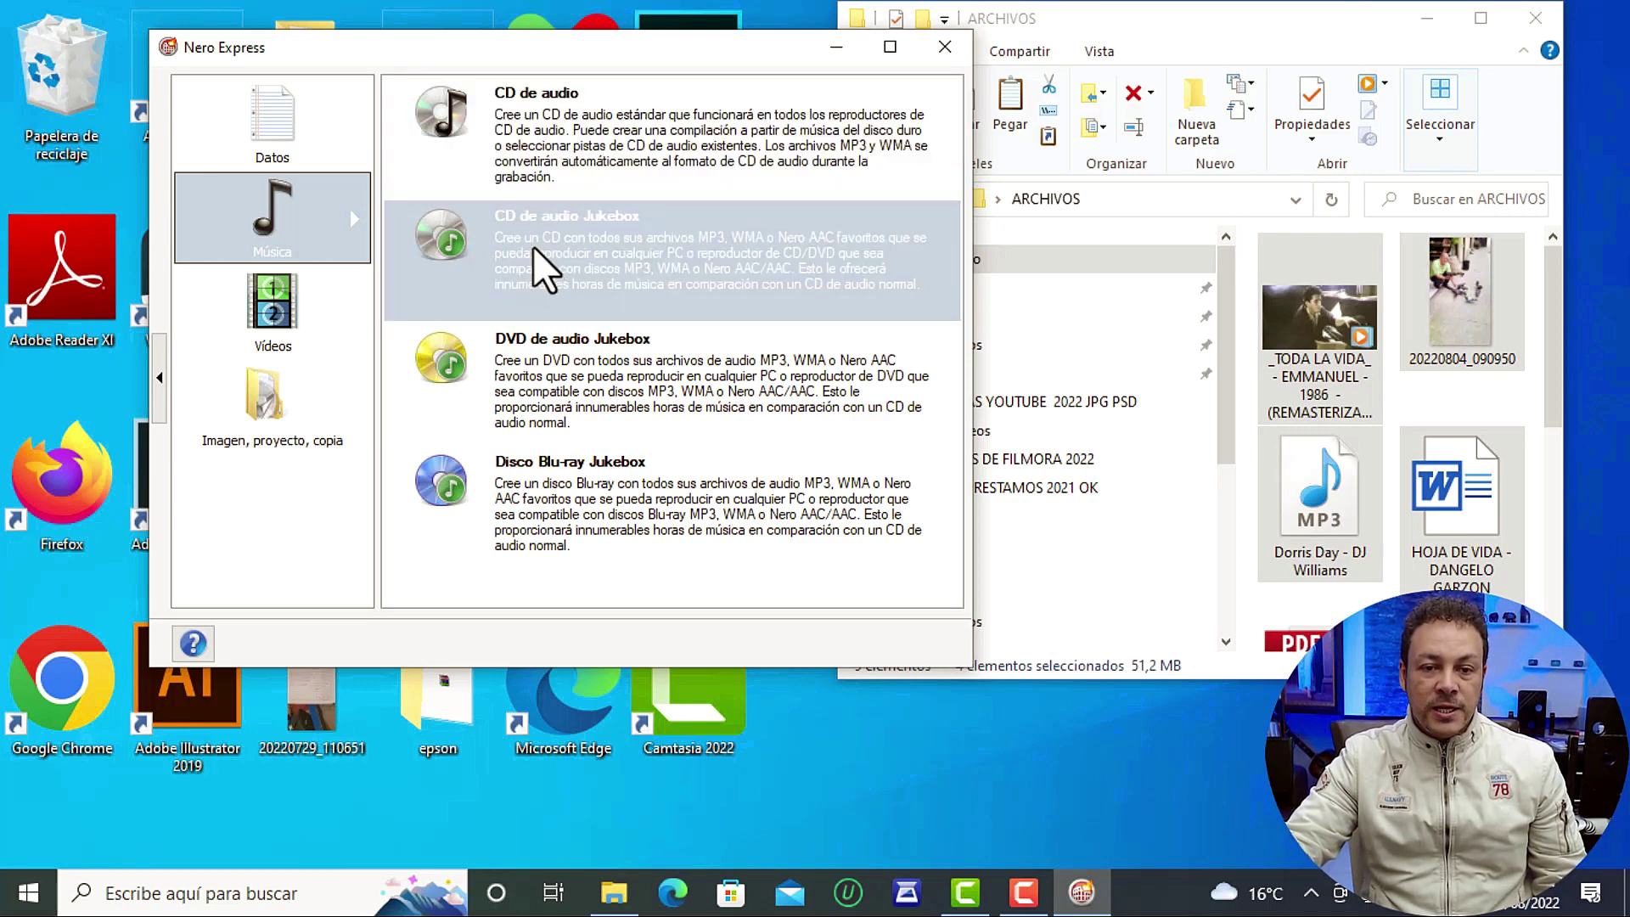
left_click(588, 247)
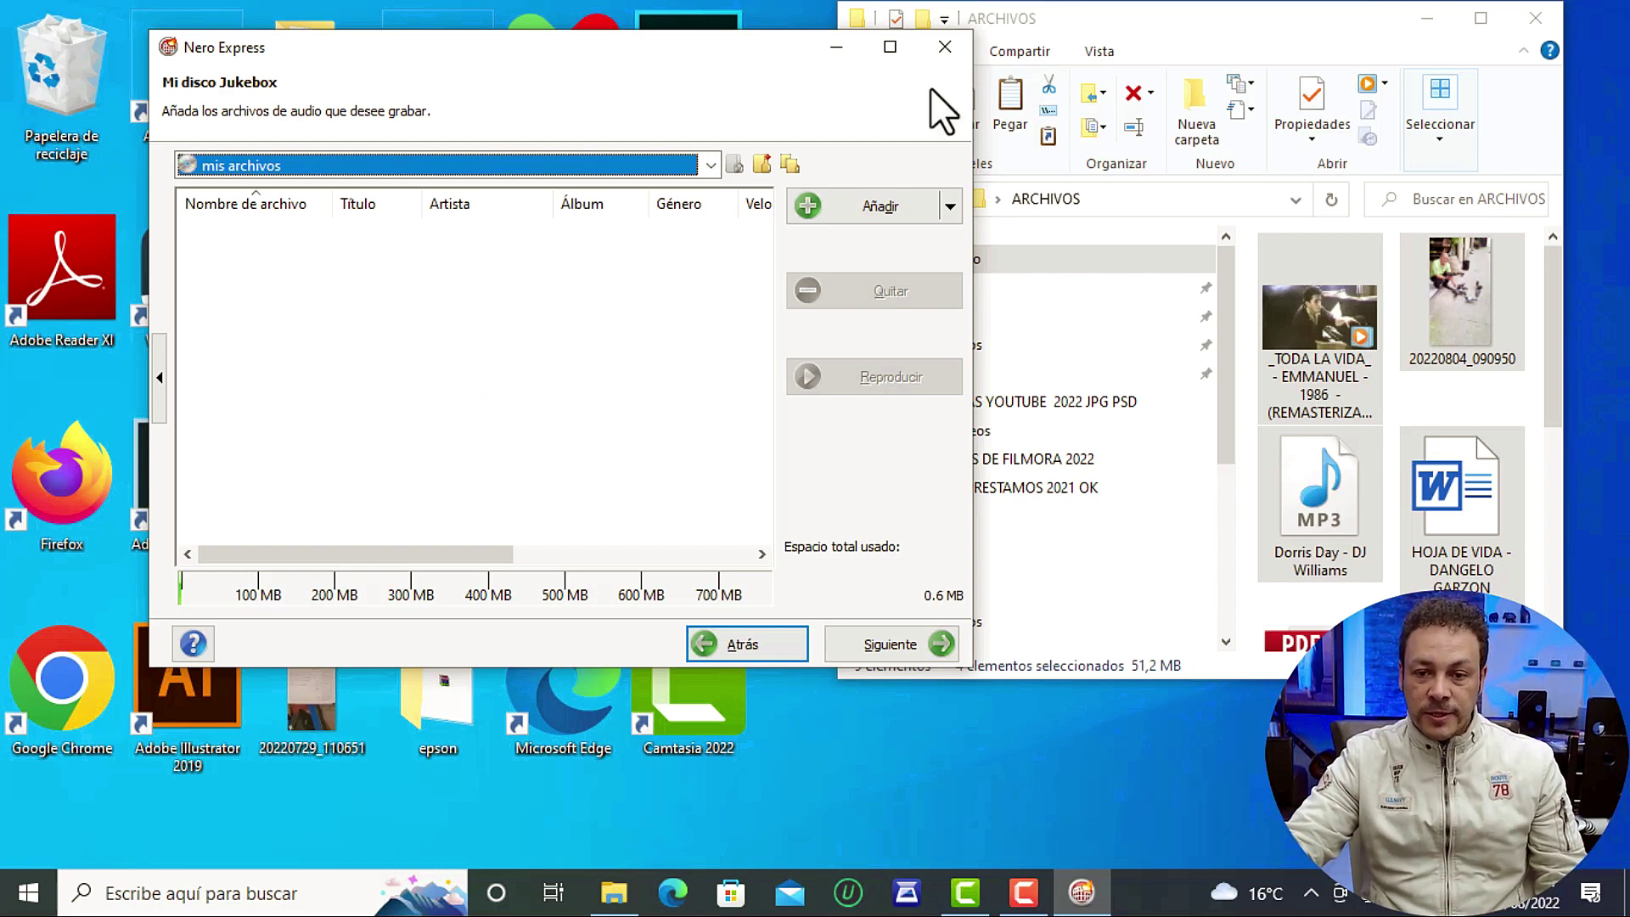
- Close Nero Express and the ARCHIVOS window, and open the StarBurn_VideoCD disc image from the desktop
left_click(945, 48)
left_click(1532, 18)
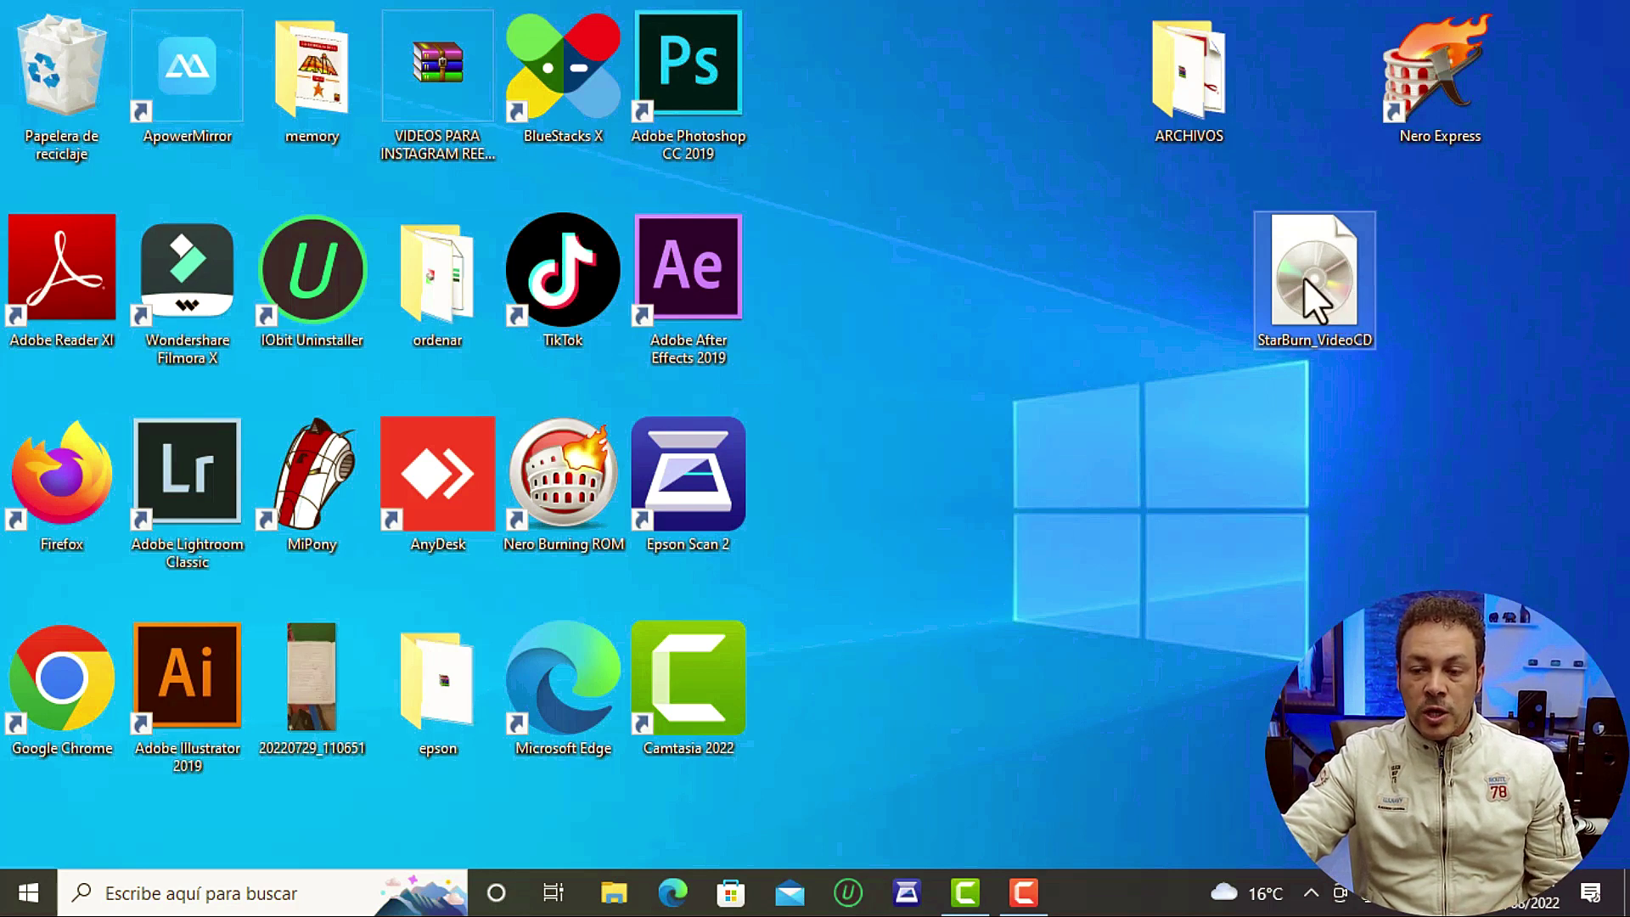
double_click(1306, 278)
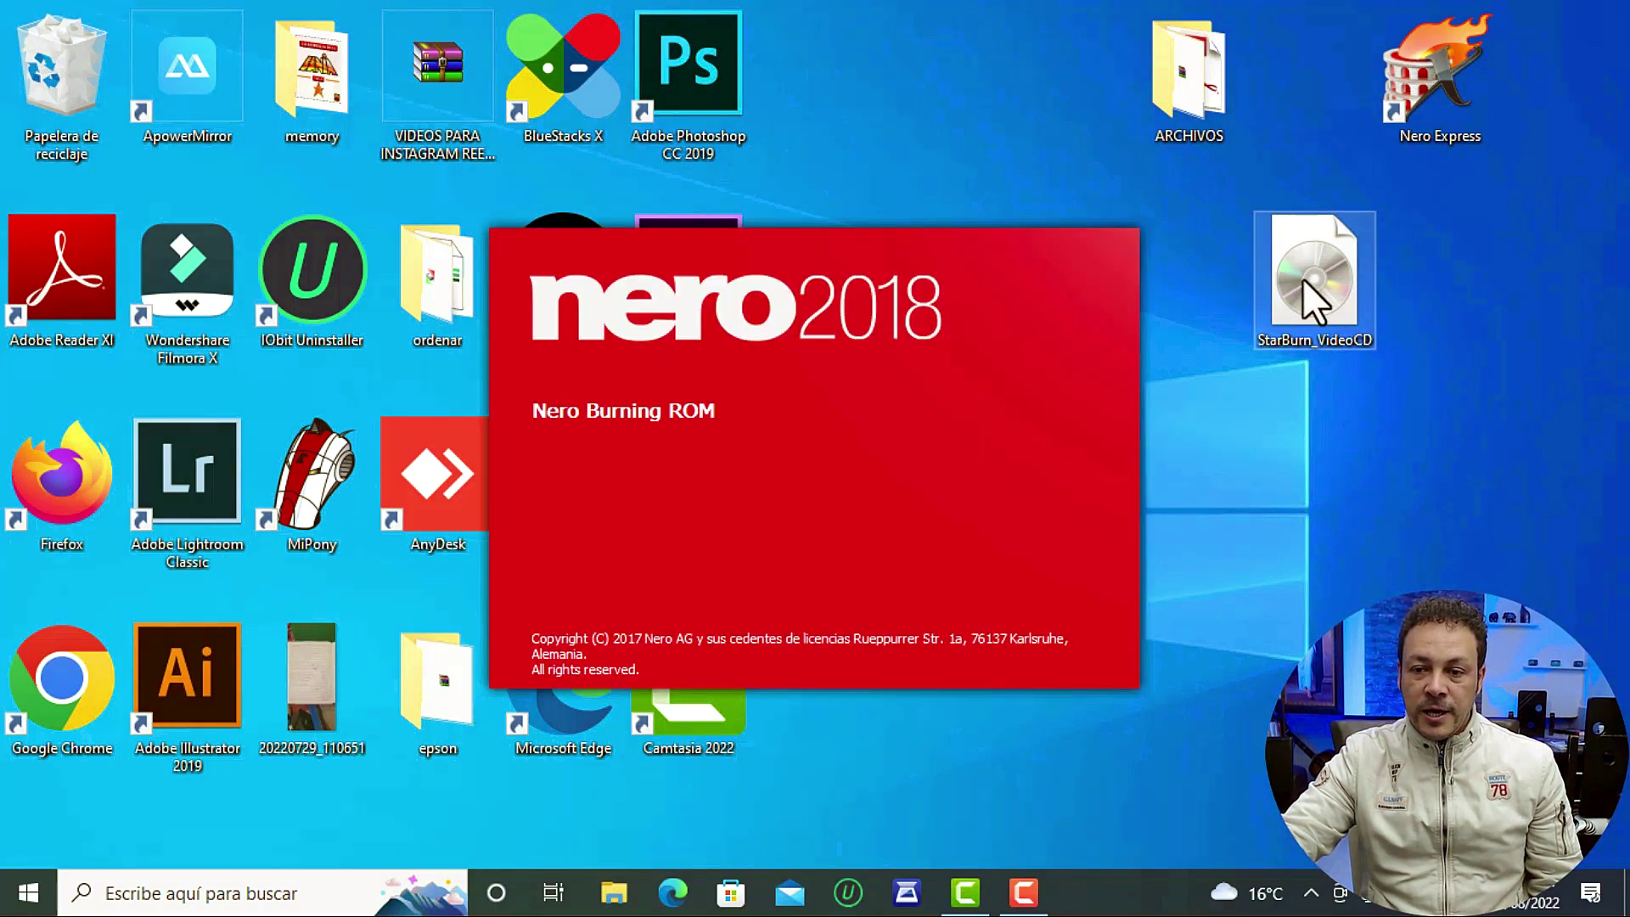